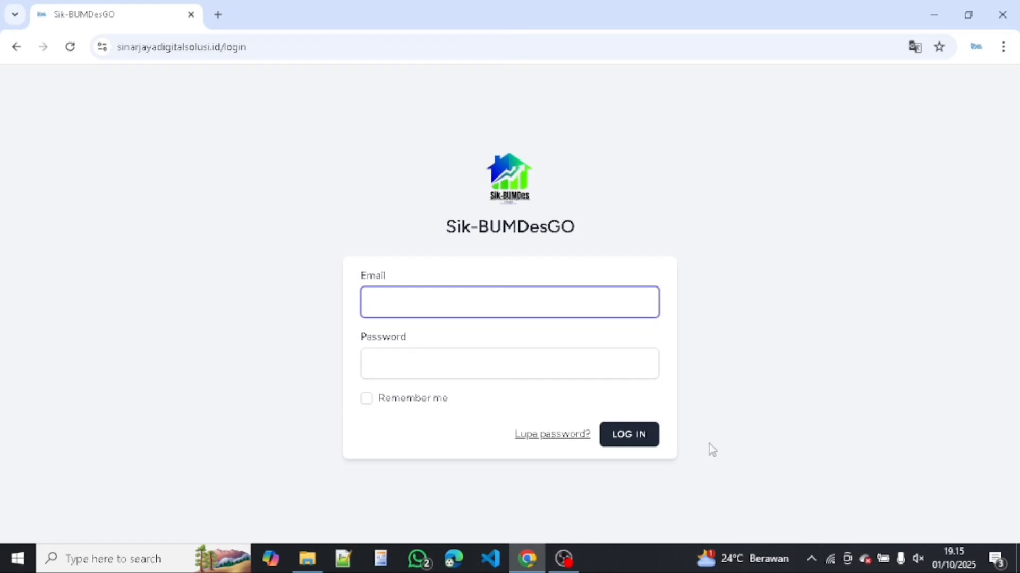
Log in to Sik-BUMDesGO with the saved account e-mail and the account password
click(393, 295)
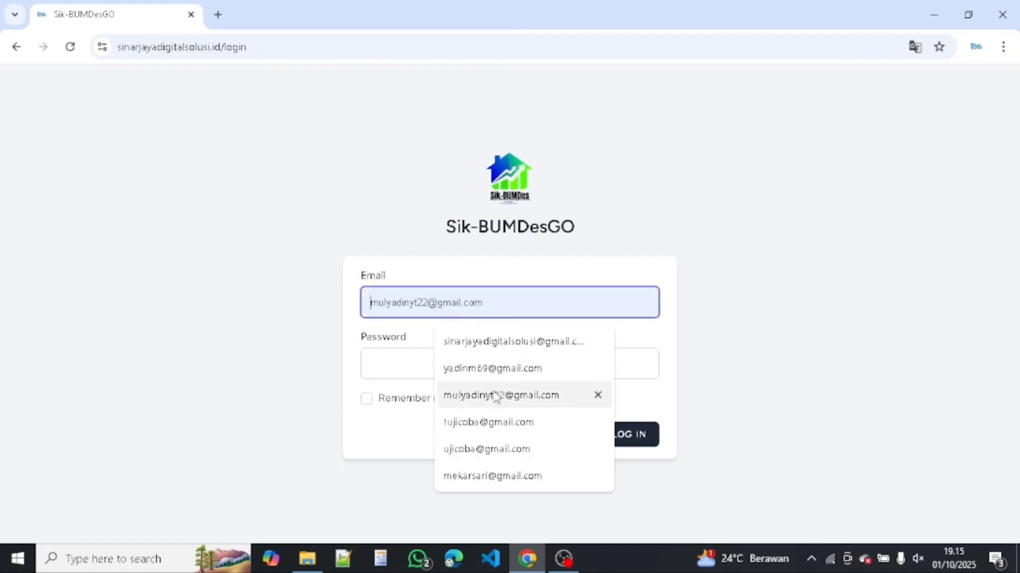
click(489, 369)
click(438, 359)
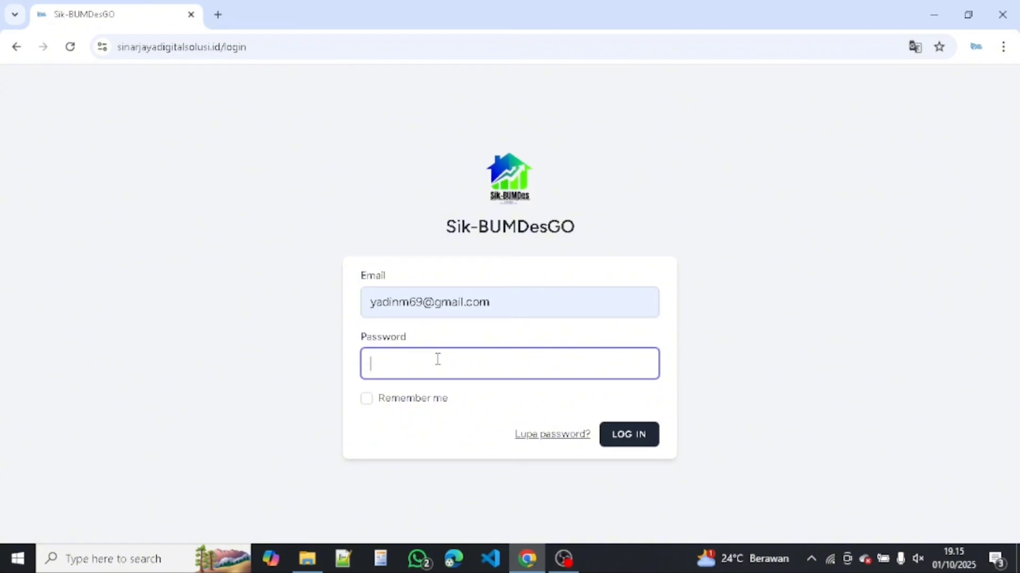
text(•••••••)
click(628, 443)
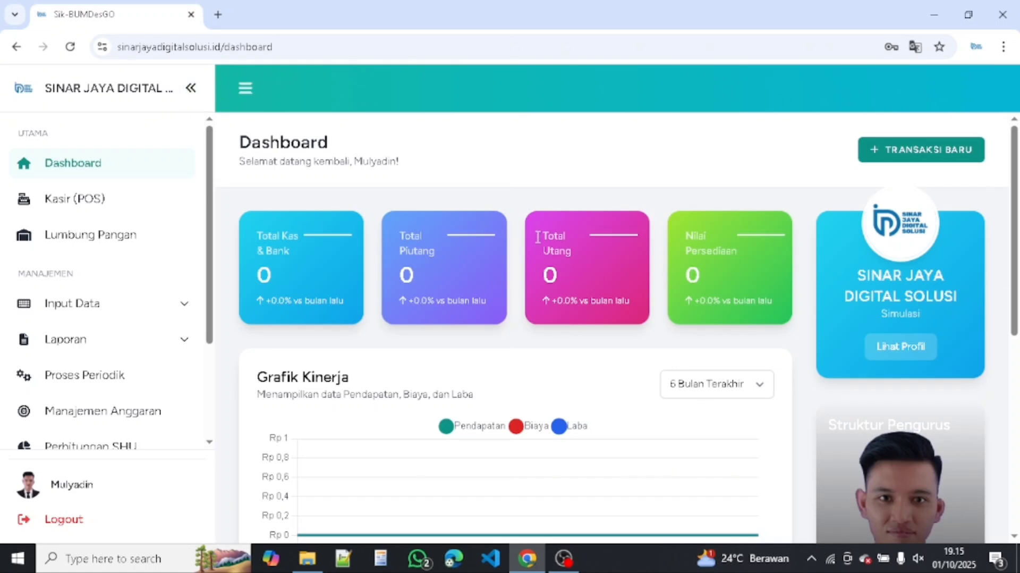
Look over the dashboard's totals and performance chart, and open the Jurnal Umum input page
click(190, 89)
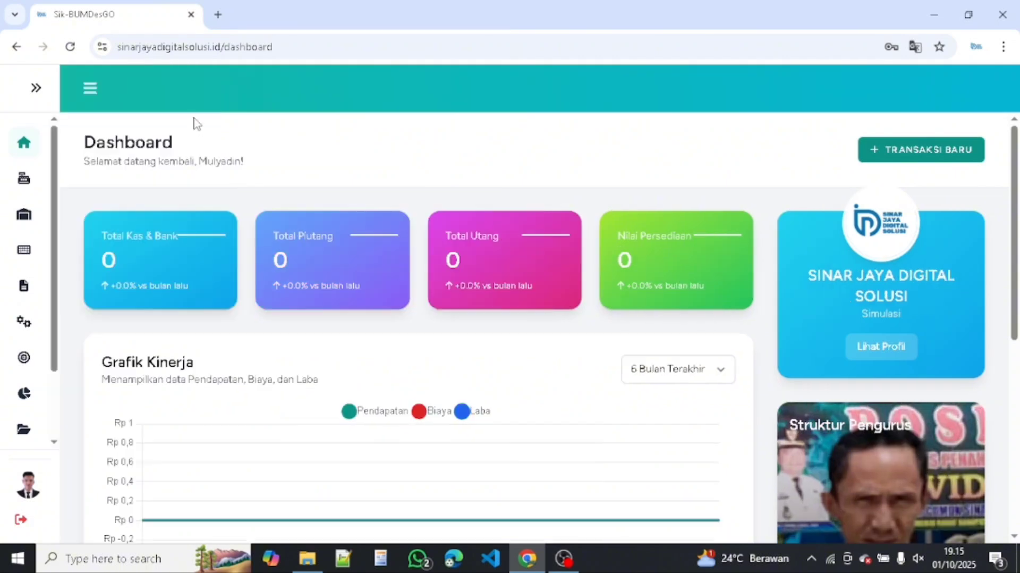
scroll(518, 217, down, 3)
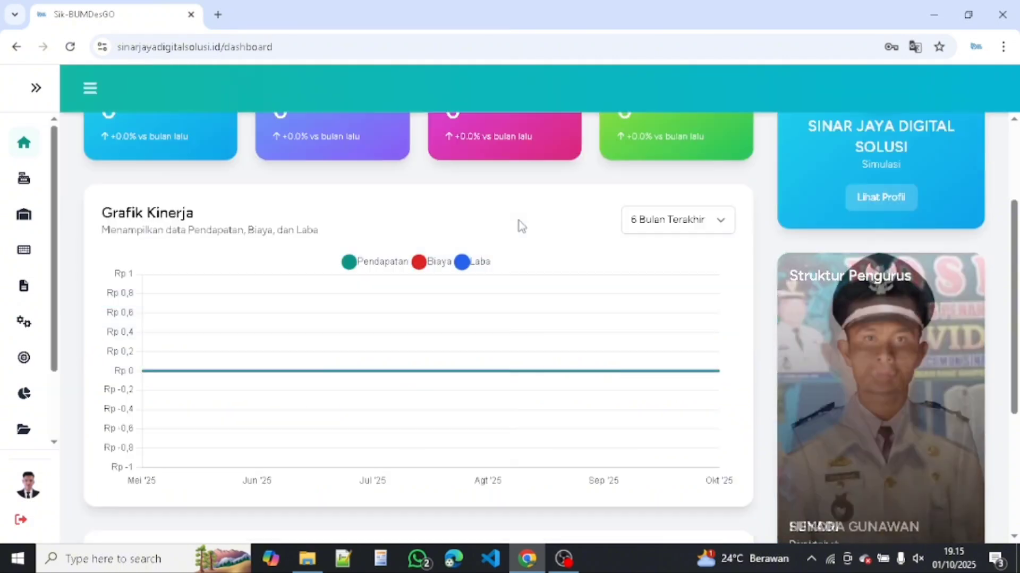
scroll(518, 220, up, 3)
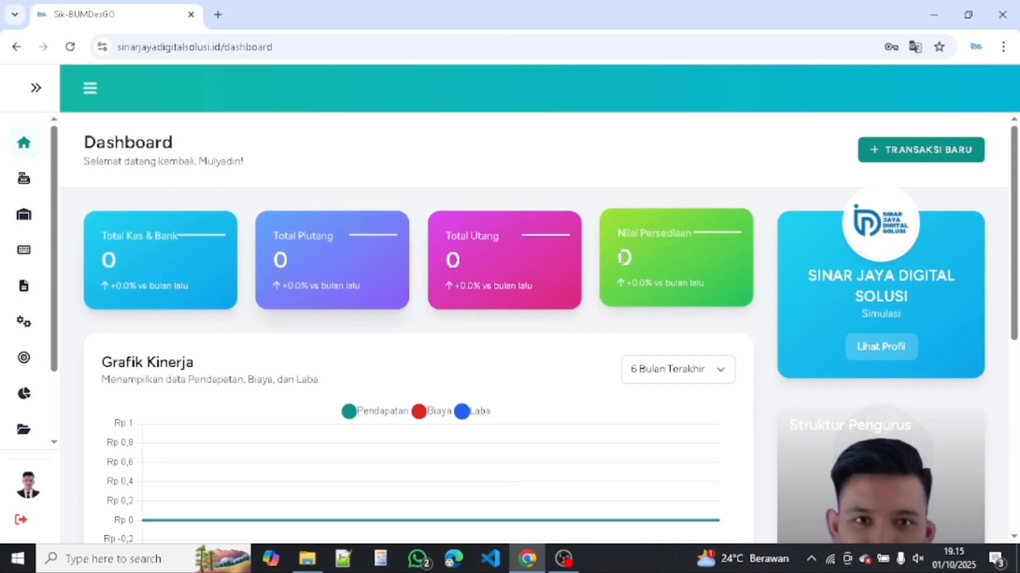
click(35, 89)
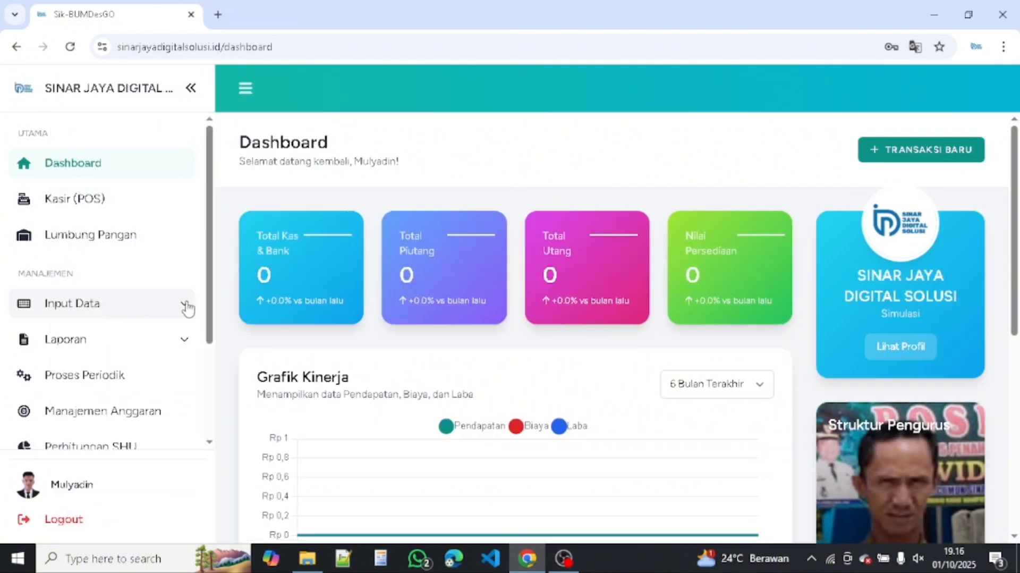
click(186, 307)
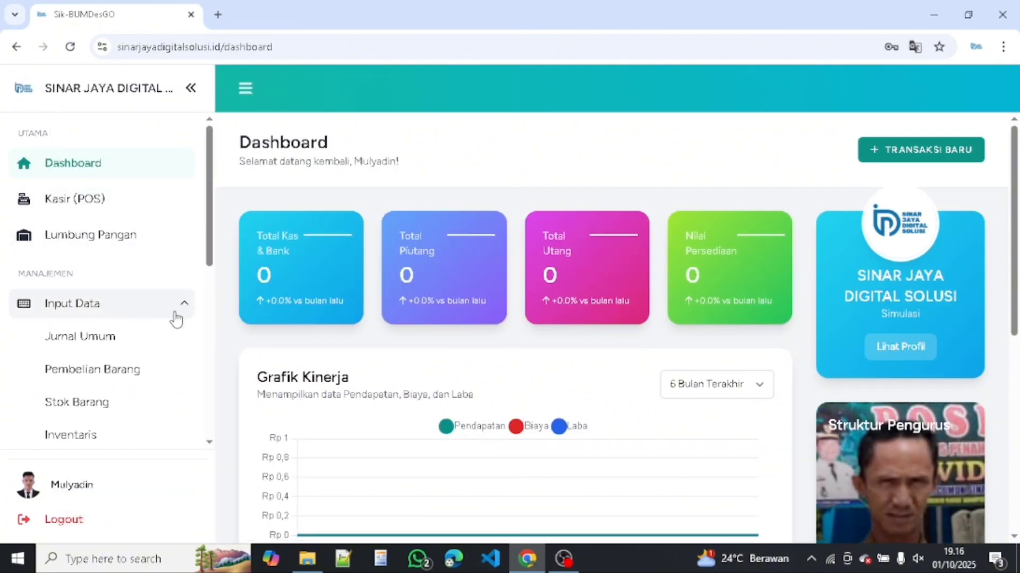
click(101, 346)
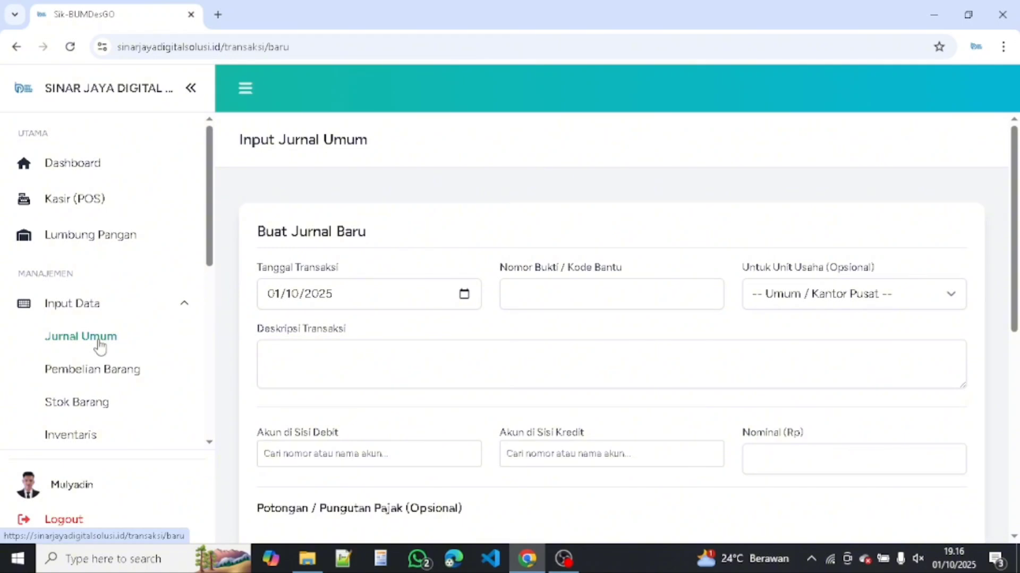
Open the Unit Usaha management page in the Pengaturan settings
scroll(100, 287, down, 8)
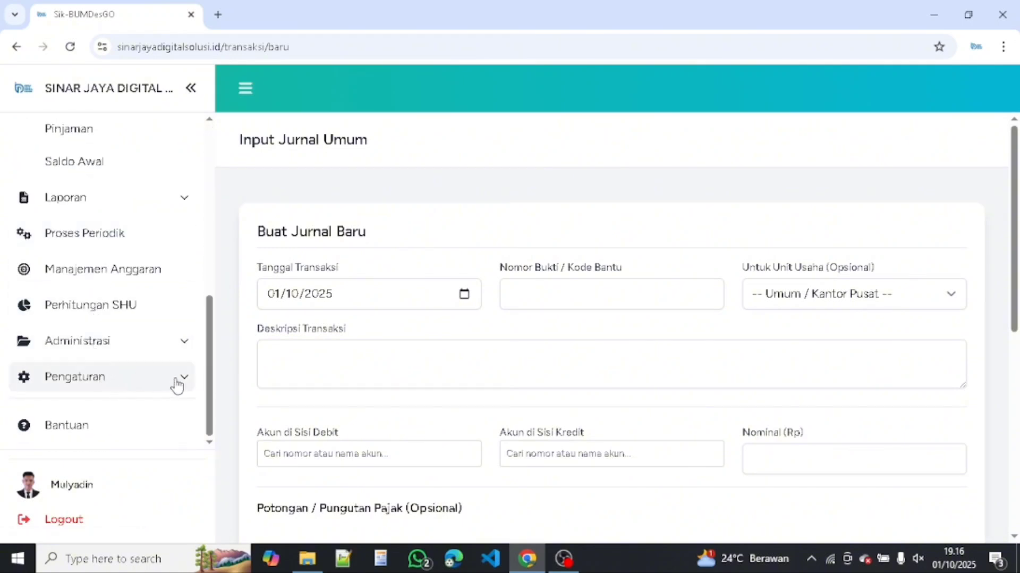
click(178, 382)
scroll(175, 382, down, 5)
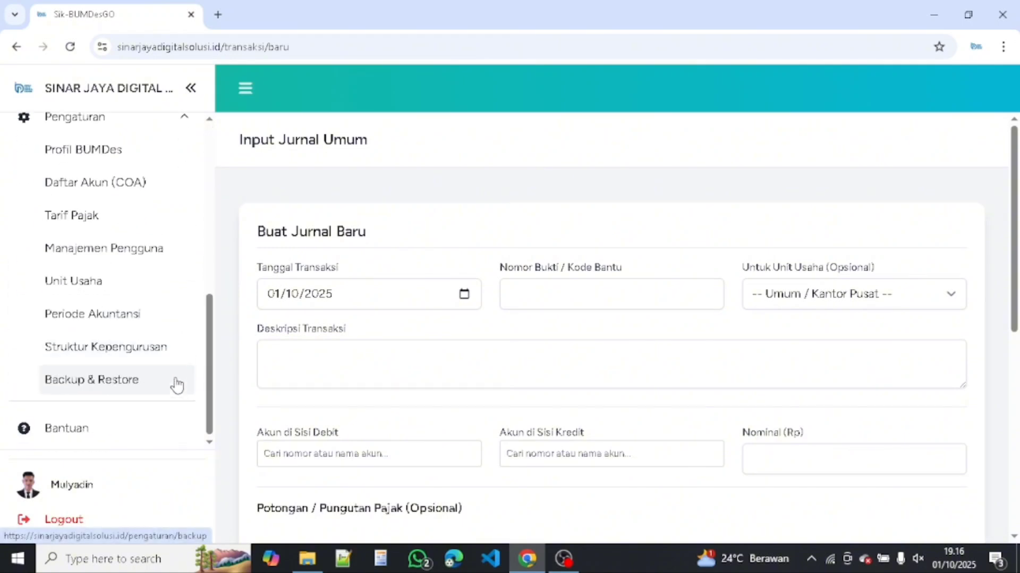
click(82, 287)
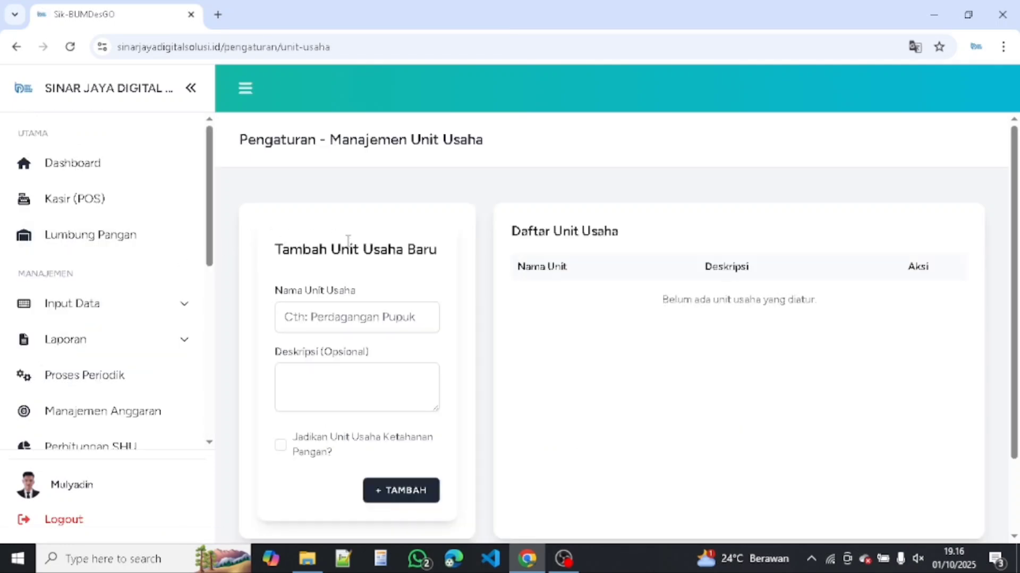
scroll(347, 272, down, 2)
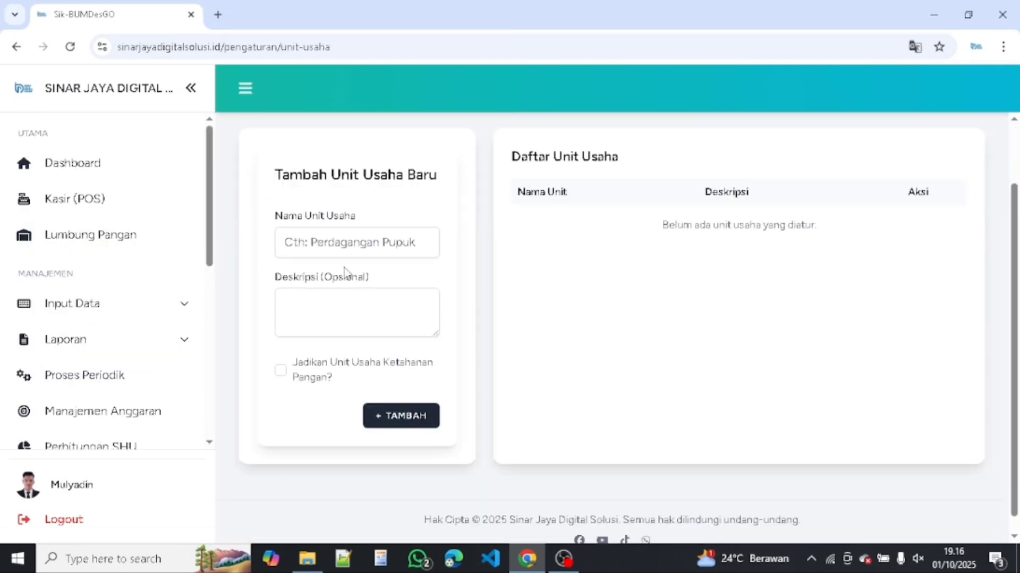
Add the business unit "Penggemukan Sapi" with the description "Pengemukan sapi" and mark it as a Ketahanan Pangan unit
click(327, 245)
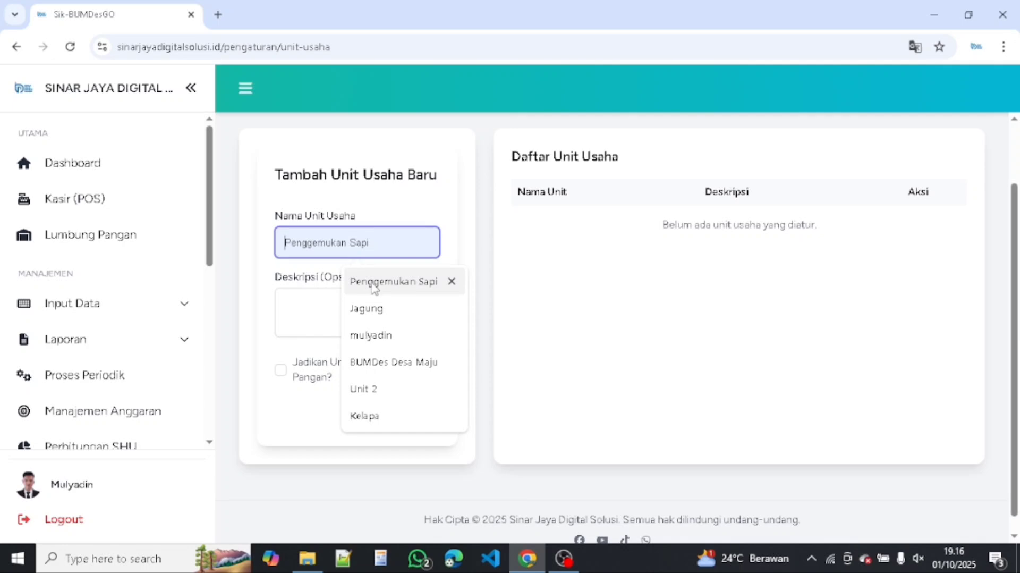
click(374, 287)
click(304, 300)
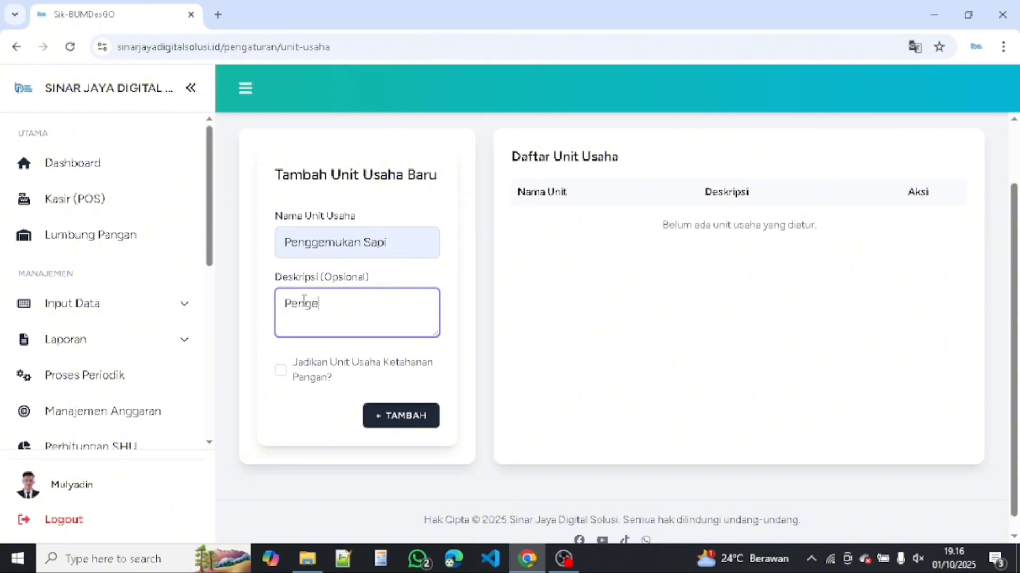
text(mukan sapi)
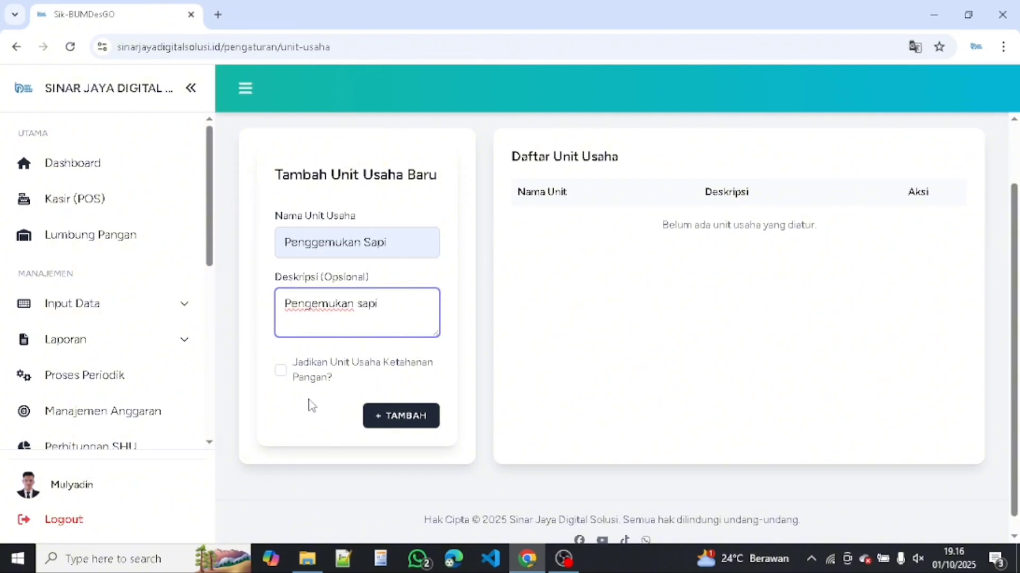
click(282, 375)
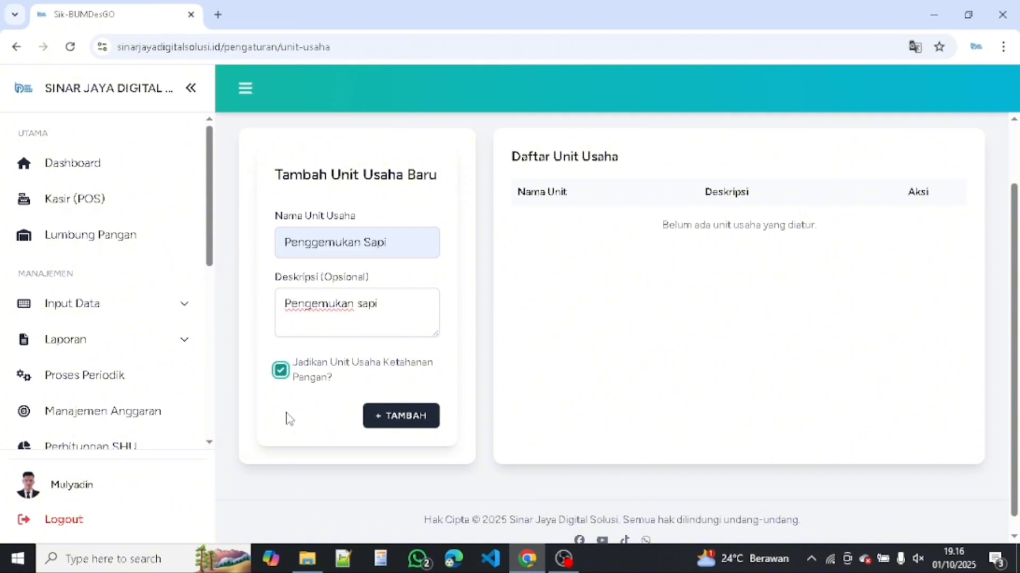
click(283, 374)
click(281, 373)
click(399, 420)
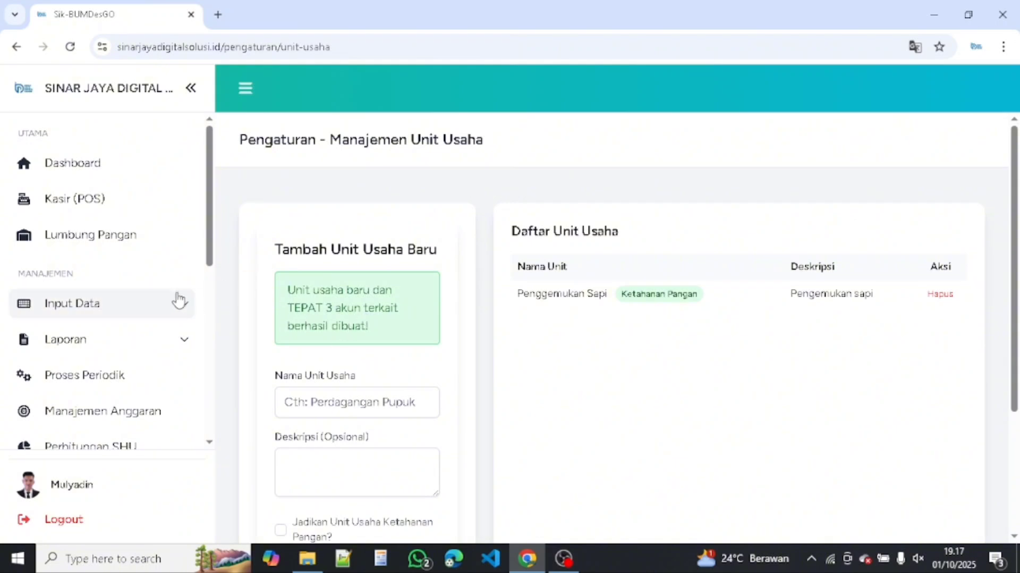
Open the Jurnal Umum input form and collapse the navigation sidebar
click(168, 305)
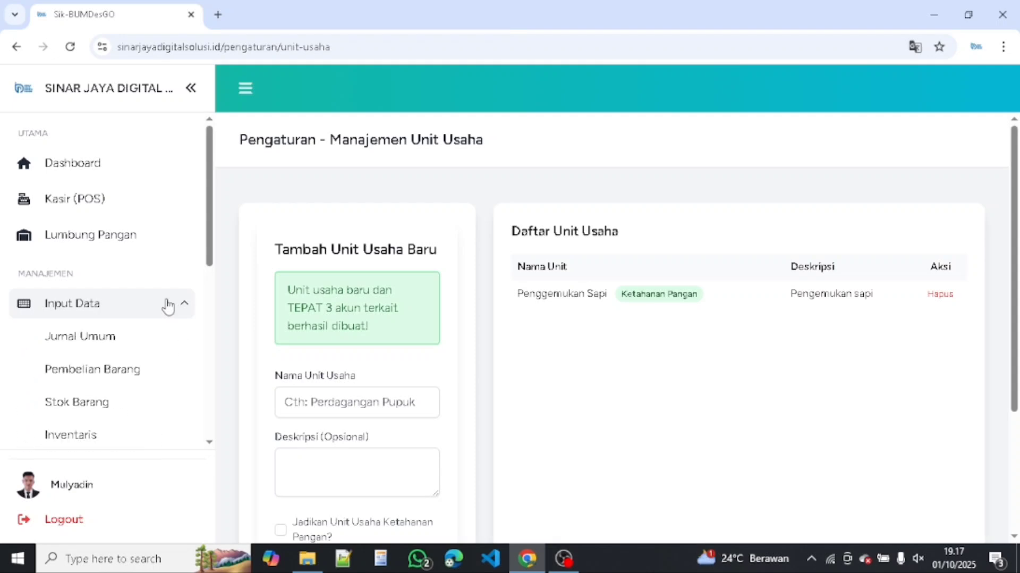
click(138, 346)
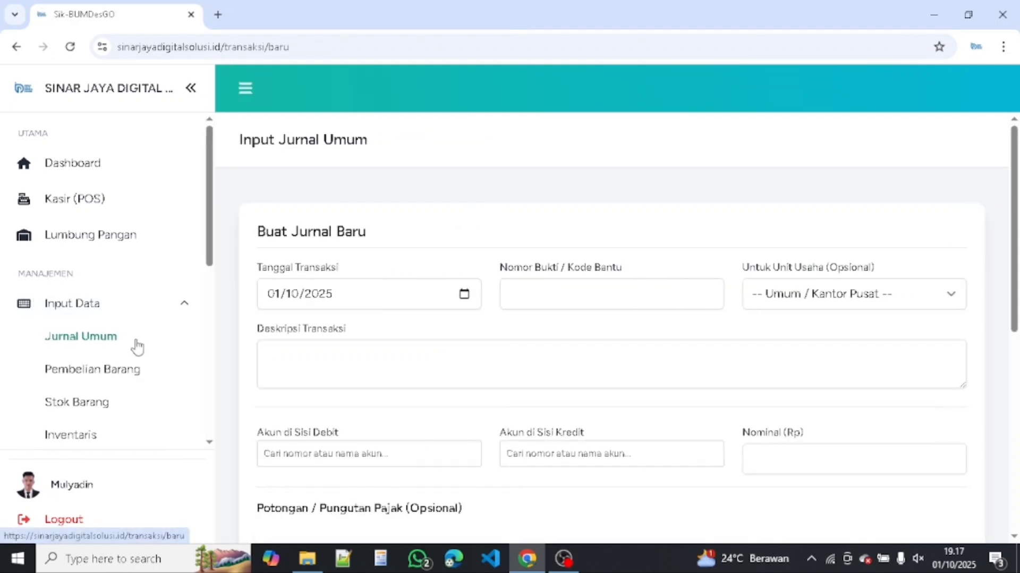
click(190, 89)
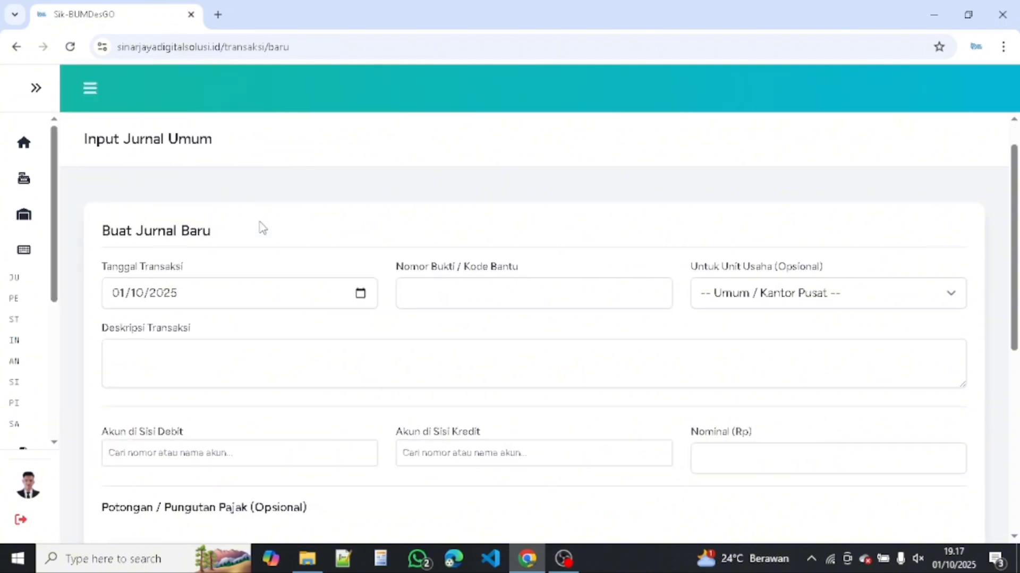
scroll(260, 225, down, 1)
scroll(223, 221, up, 1)
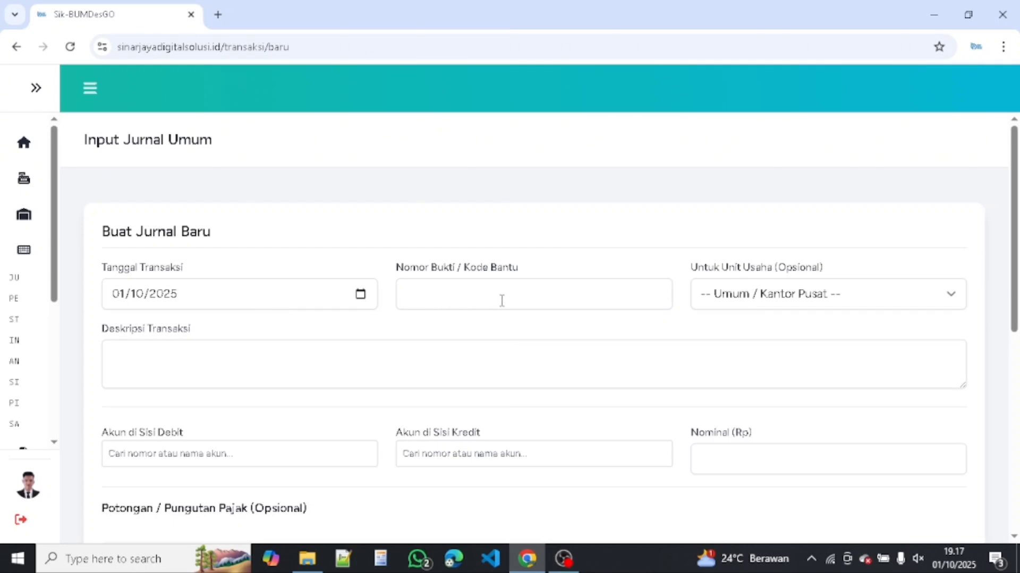
Check which business units can be assigned to the new journal entry
click(829, 294)
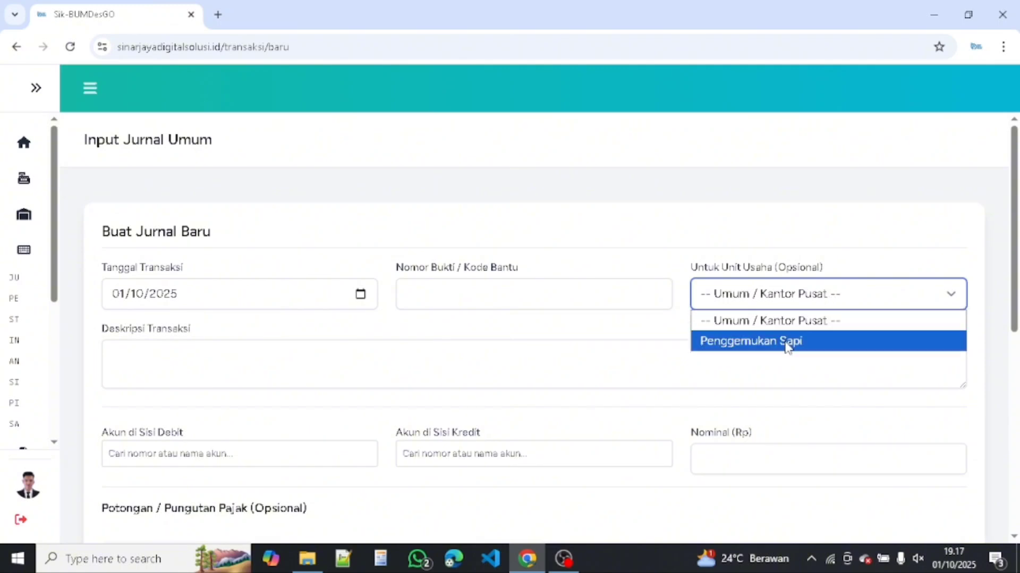
click(798, 300)
scroll(137, 357, down, 1)
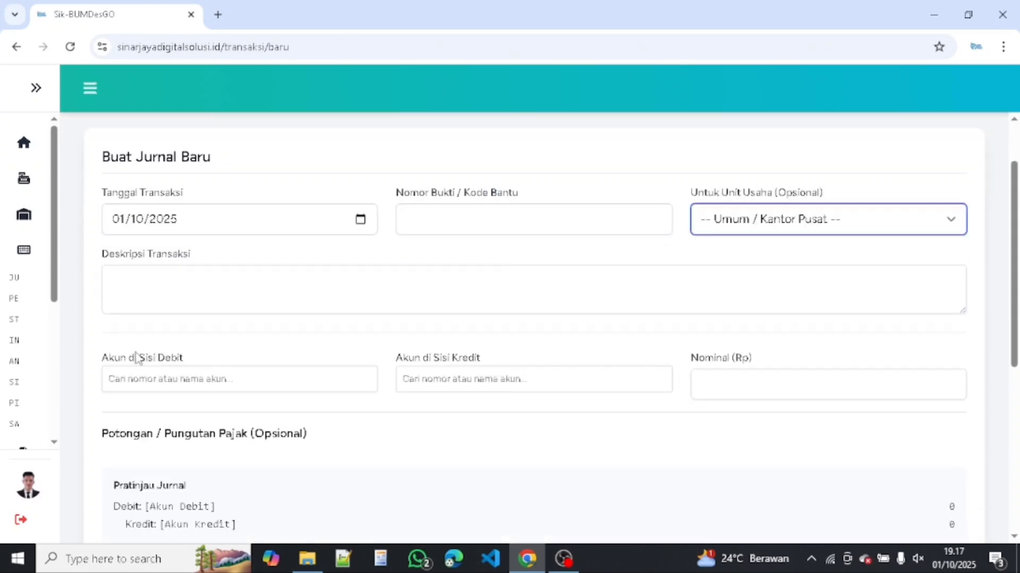
click(125, 287)
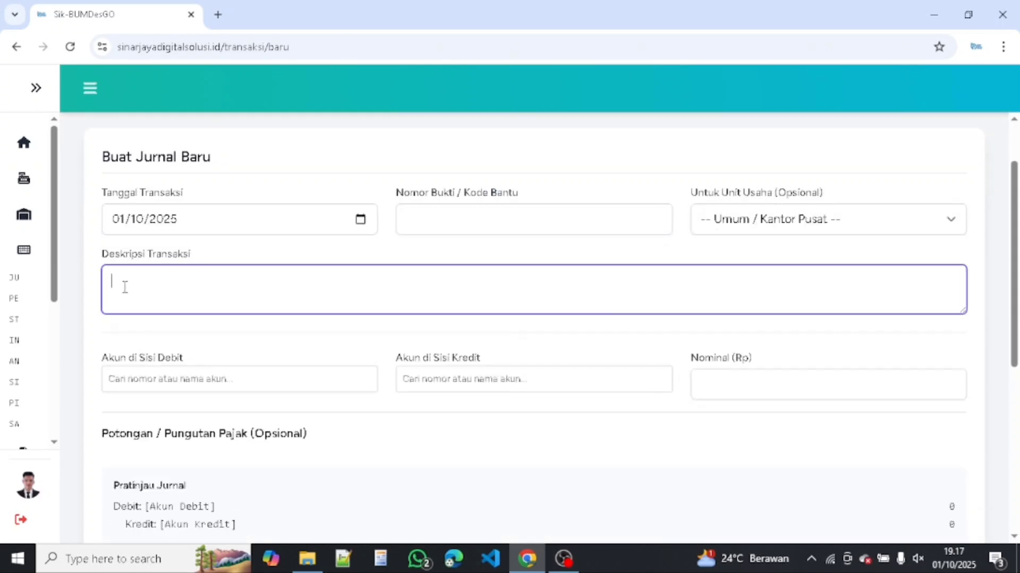
scroll(229, 326, down, 1)
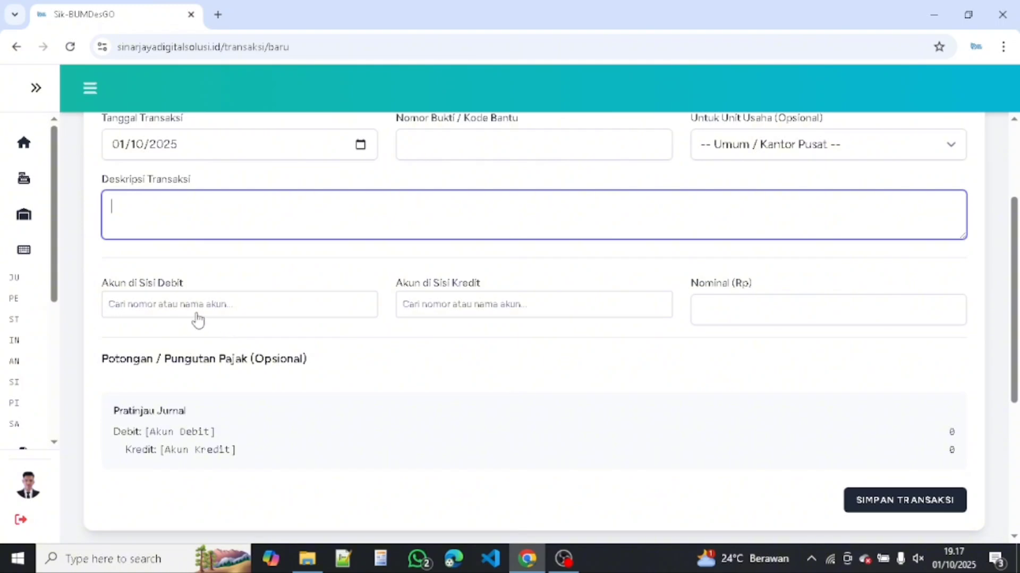
Browse the account list, search for "kas" and set the debit account to 1-1110 - Kas
click(169, 308)
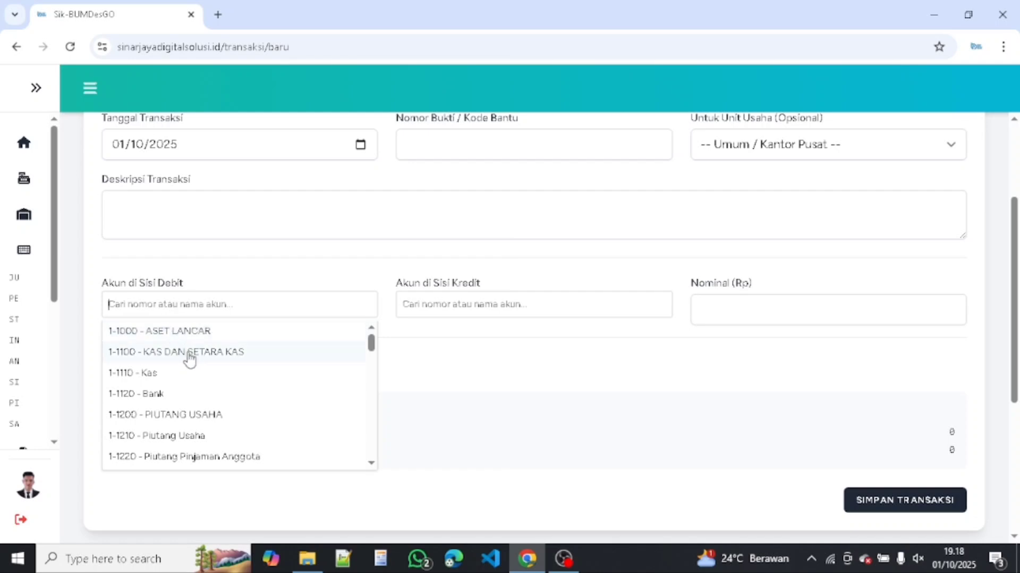
scroll(191, 363, down, 15)
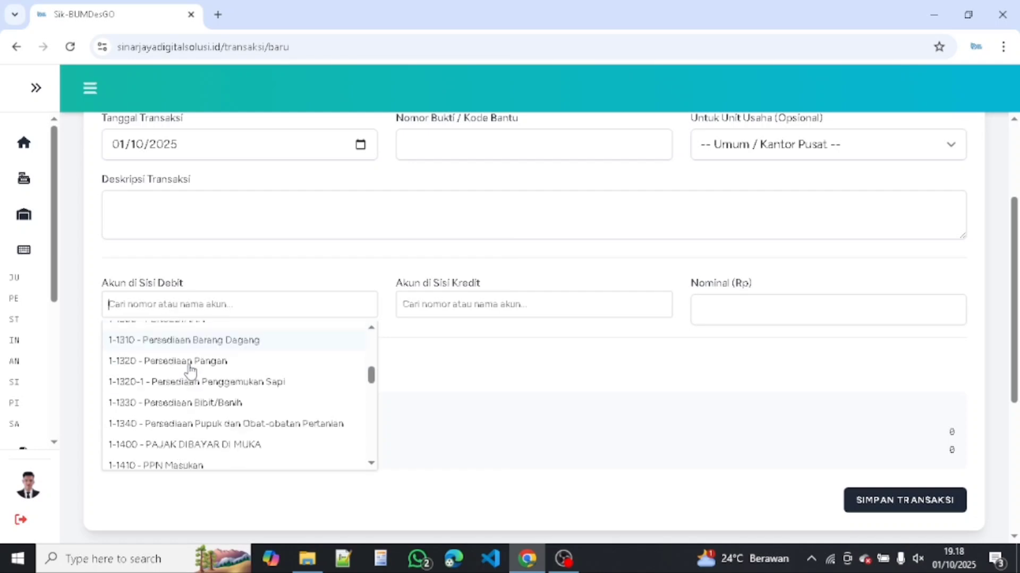
scroll(192, 387, up, 5)
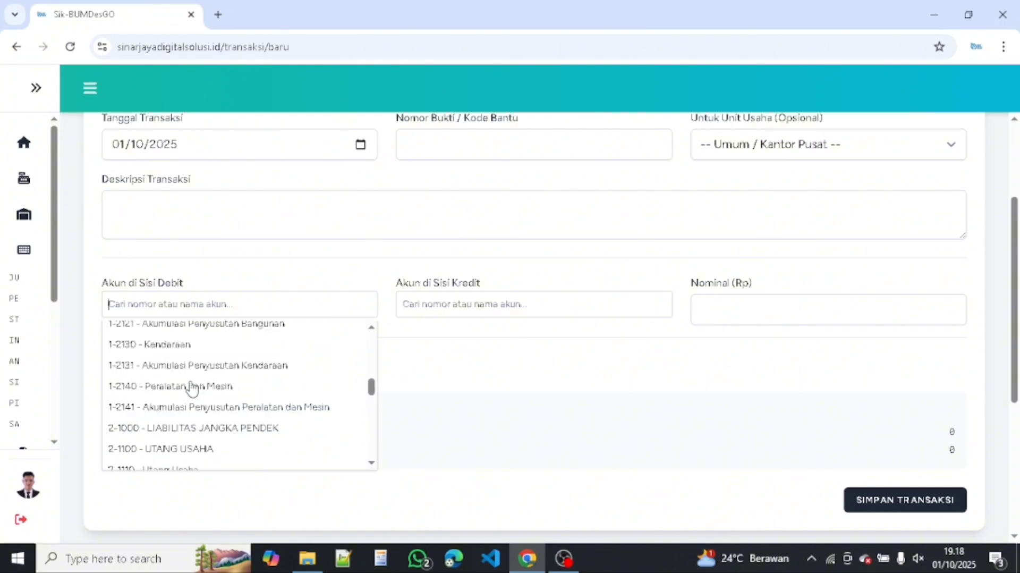
scroll(193, 388, down, 5)
scroll(193, 388, down, 2)
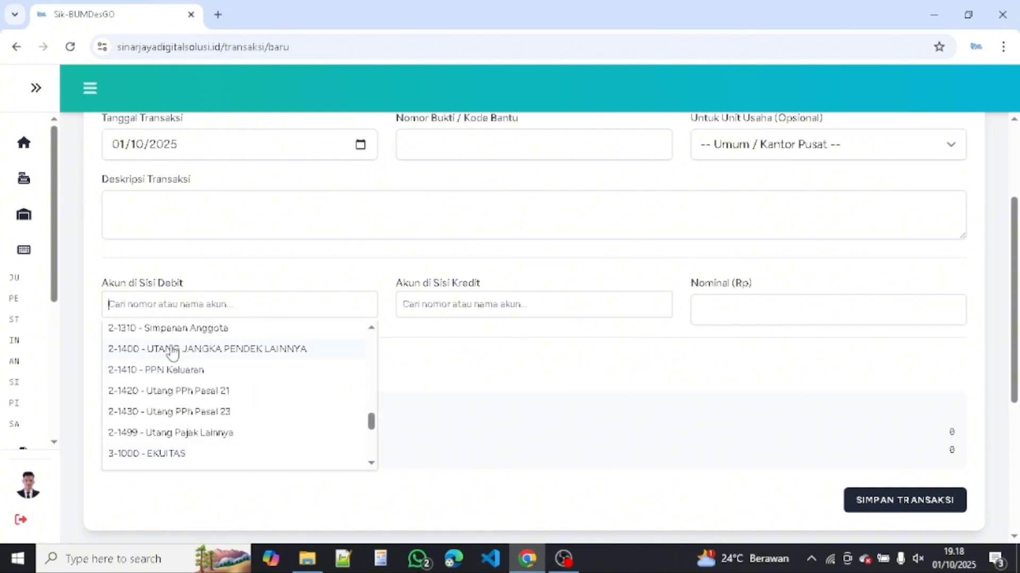
scroll(171, 353, up, 5)
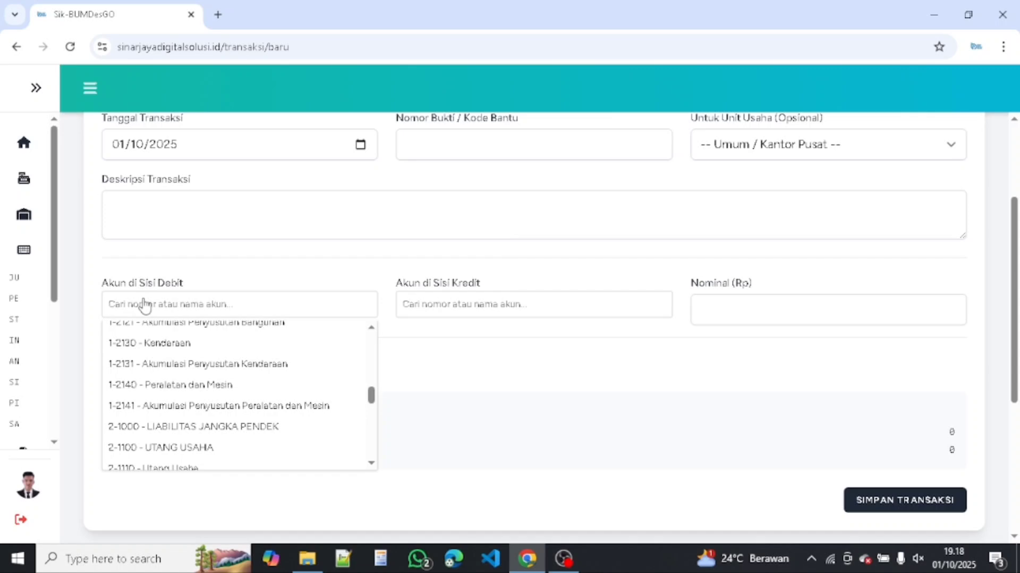
text(kas)
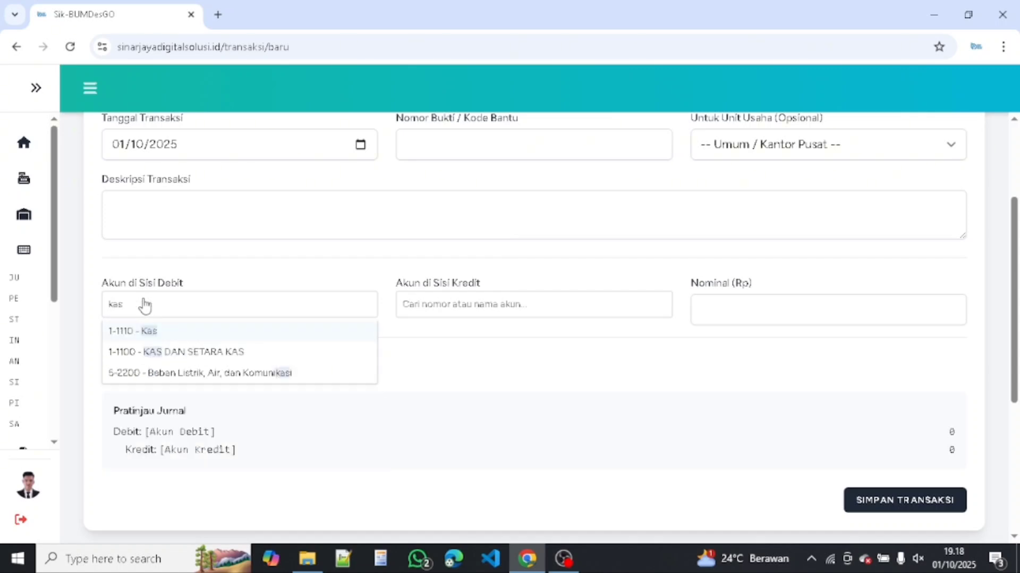
click(149, 335)
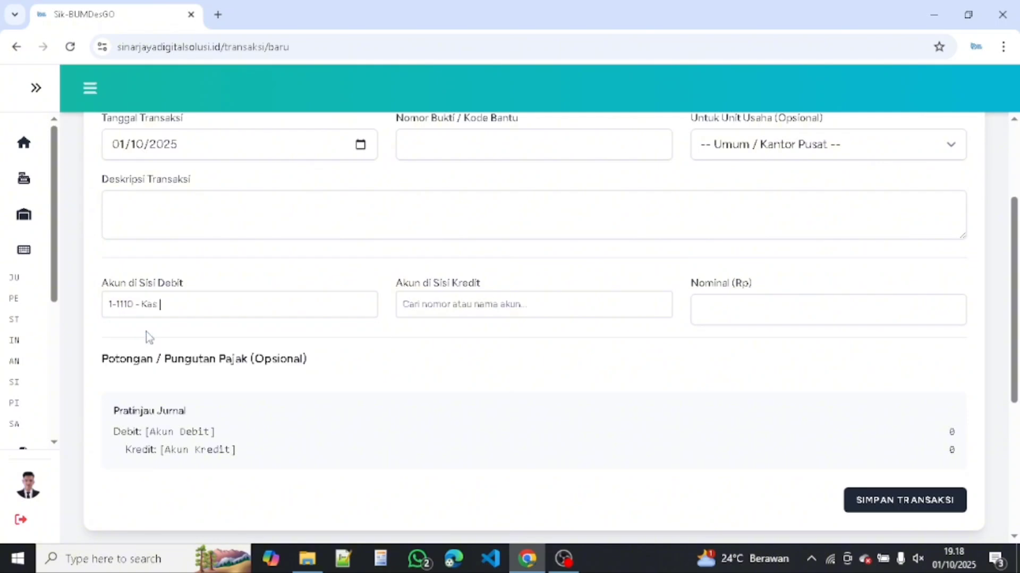
Enter voucher number MD-001 and description "Penyertaan Modal Desa" for the journal entry, keeping the unit as Umum / Kantor Pusat
scroll(263, 197, up, 2)
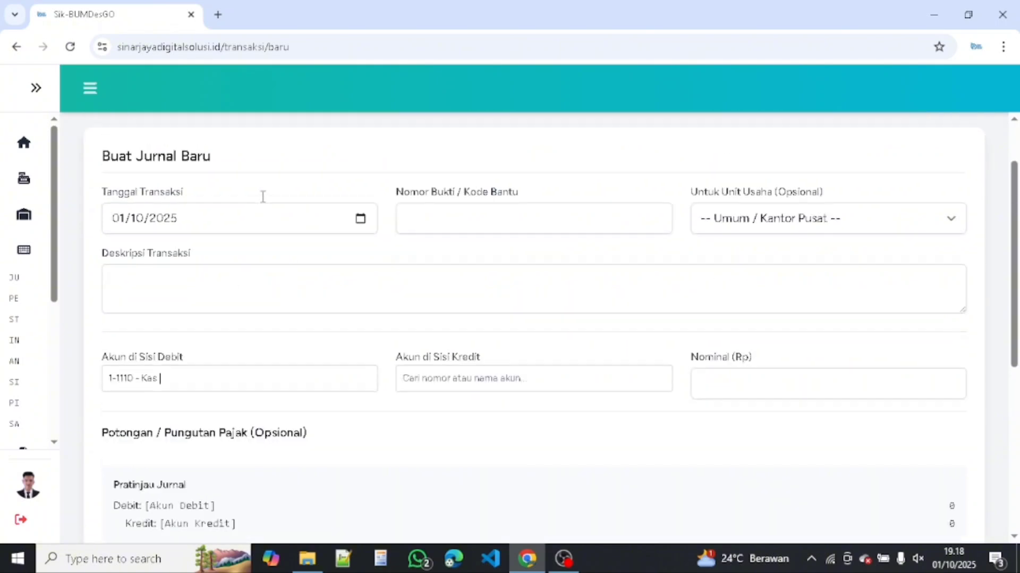
click(442, 218)
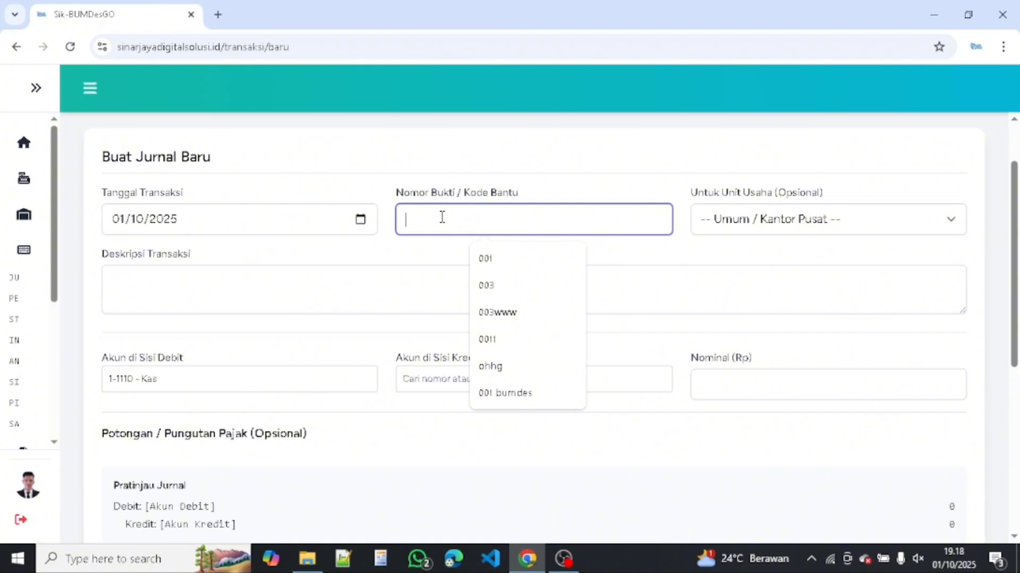
text(MD)
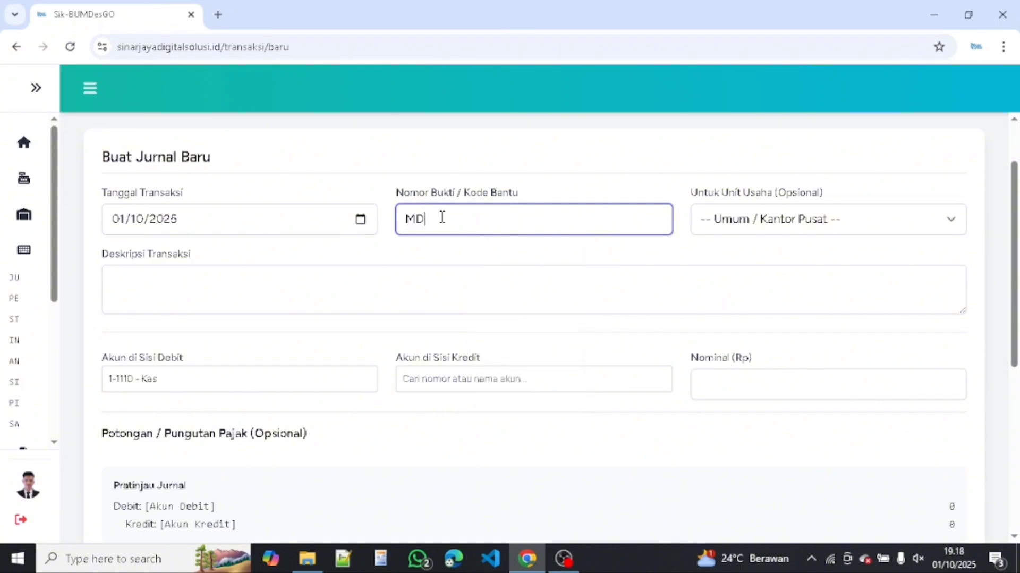
text(-001)
click(762, 225)
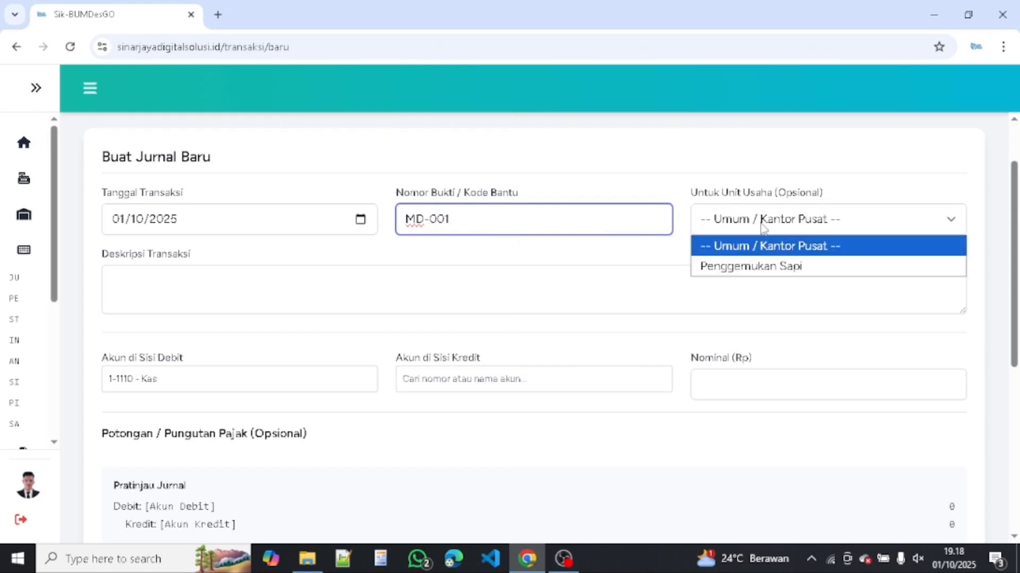
click(762, 226)
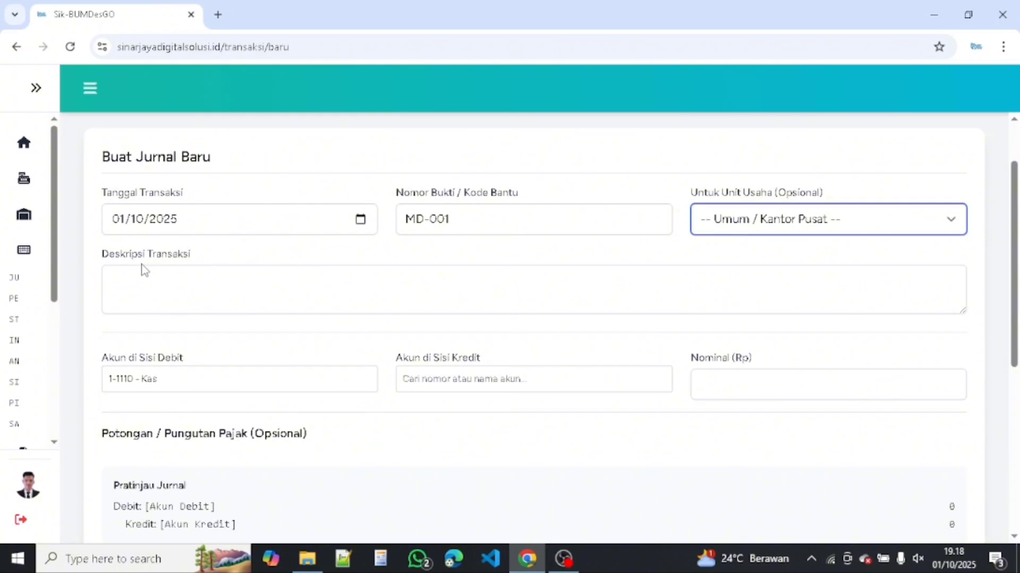
click(132, 279)
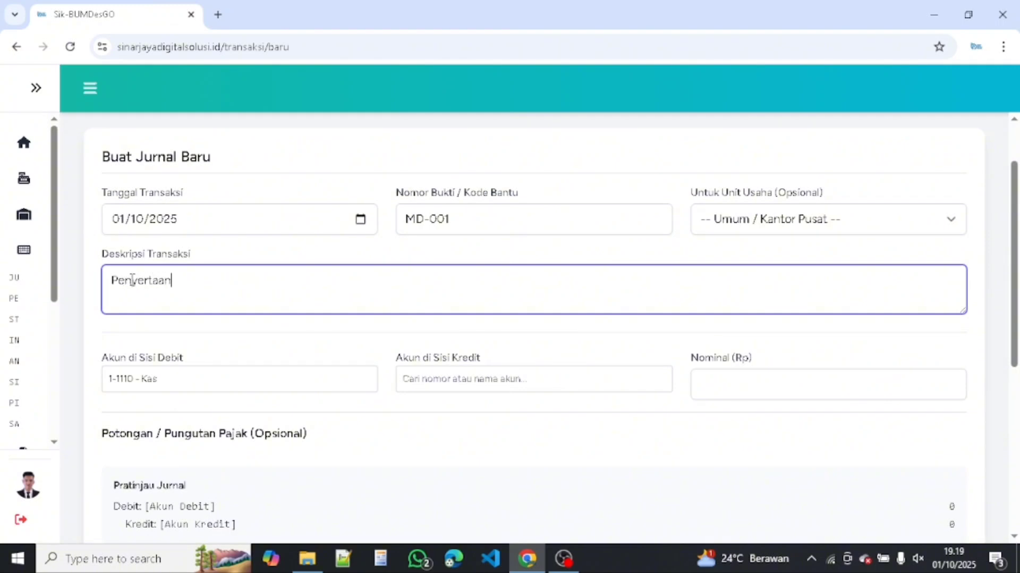
text(Modal Desa)
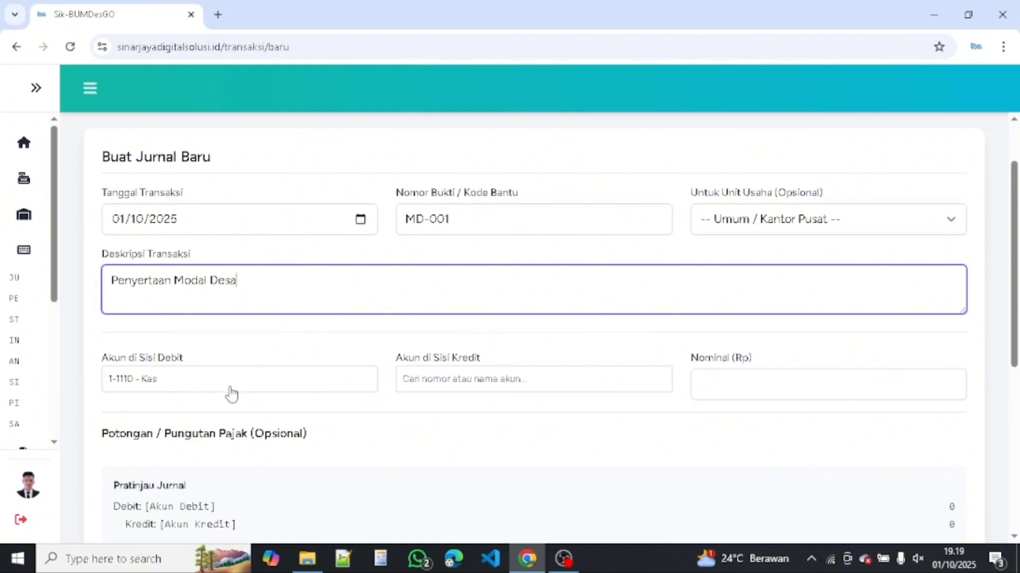
Search the debit accounts for "ban" and change the debit account to 1-1120 - Bank
click(233, 388)
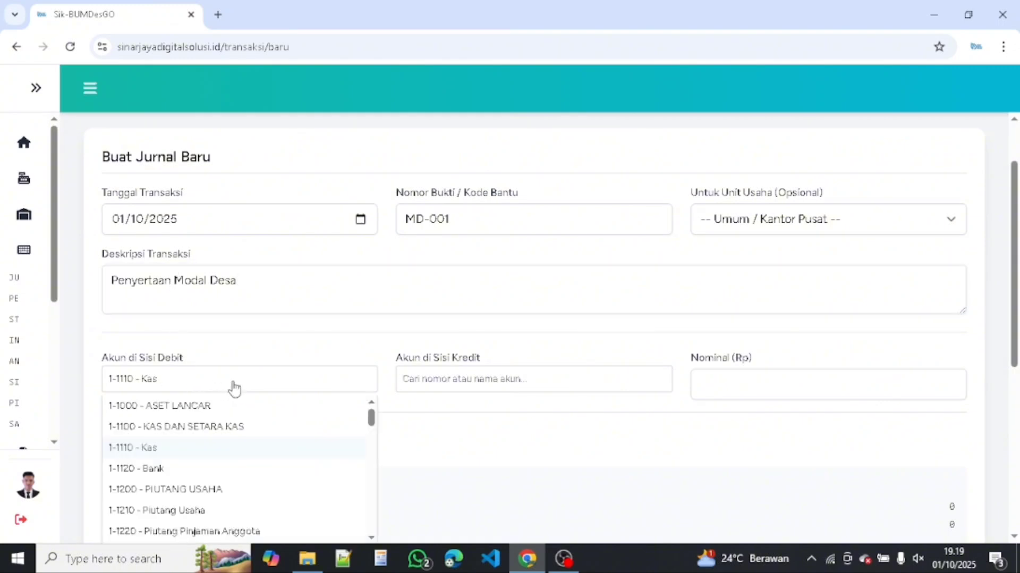
key(BackSpace)
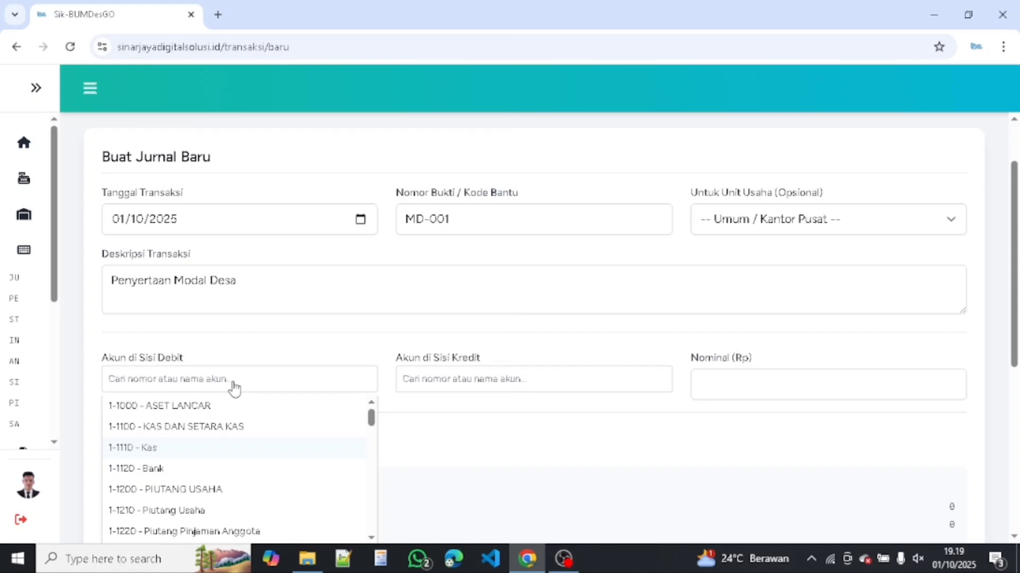
text(ban)
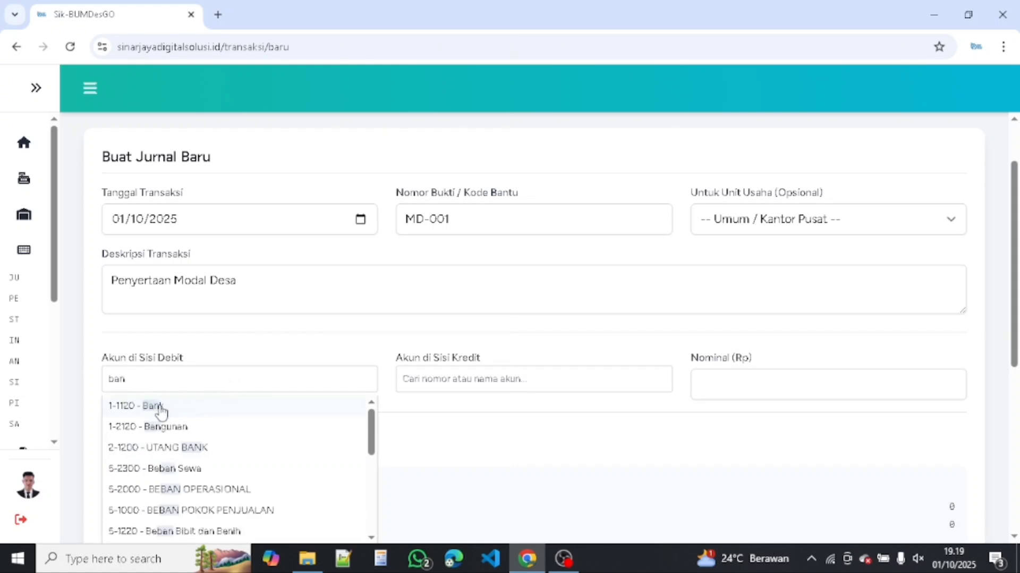
click(161, 410)
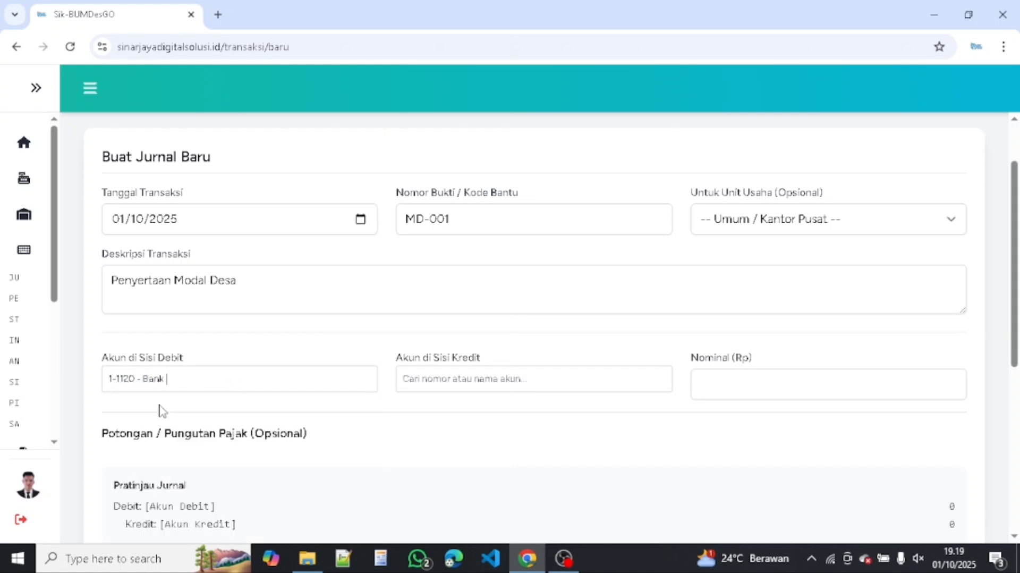
Search the credit accounts for "modal" and set the credit account to 3-1110 - Penyertaan Modal Desa
click(474, 381)
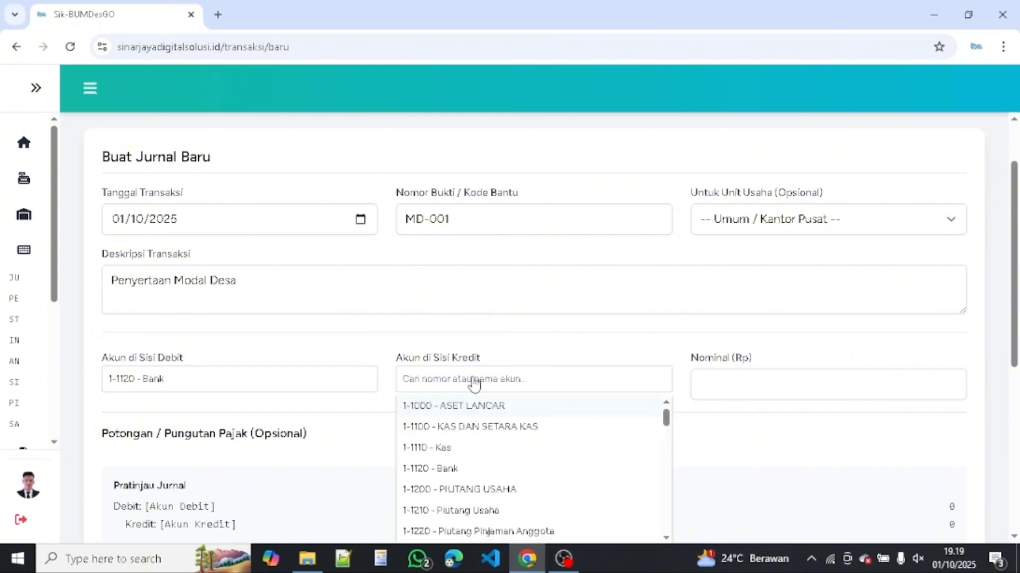
text(modal)
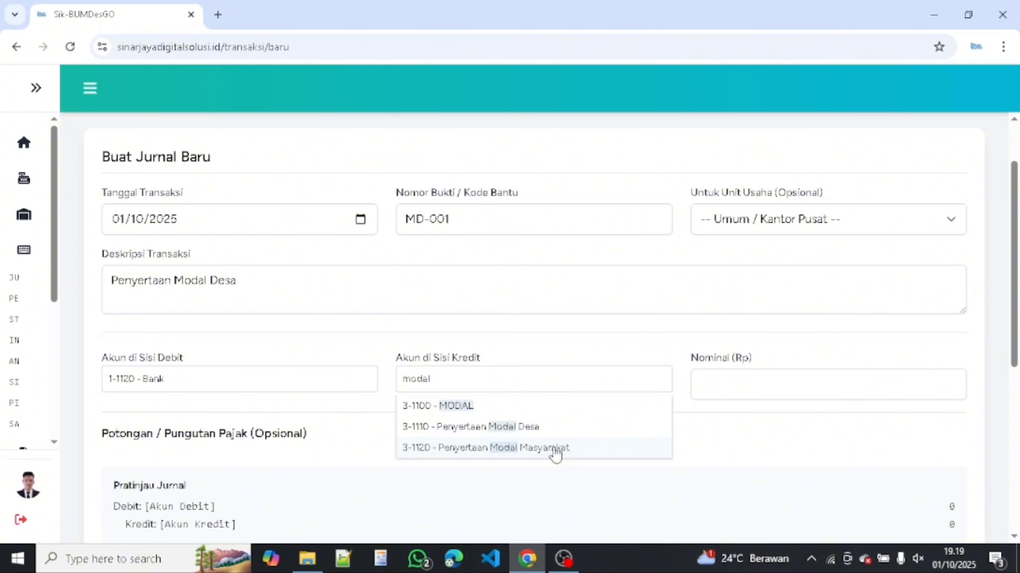
click(488, 428)
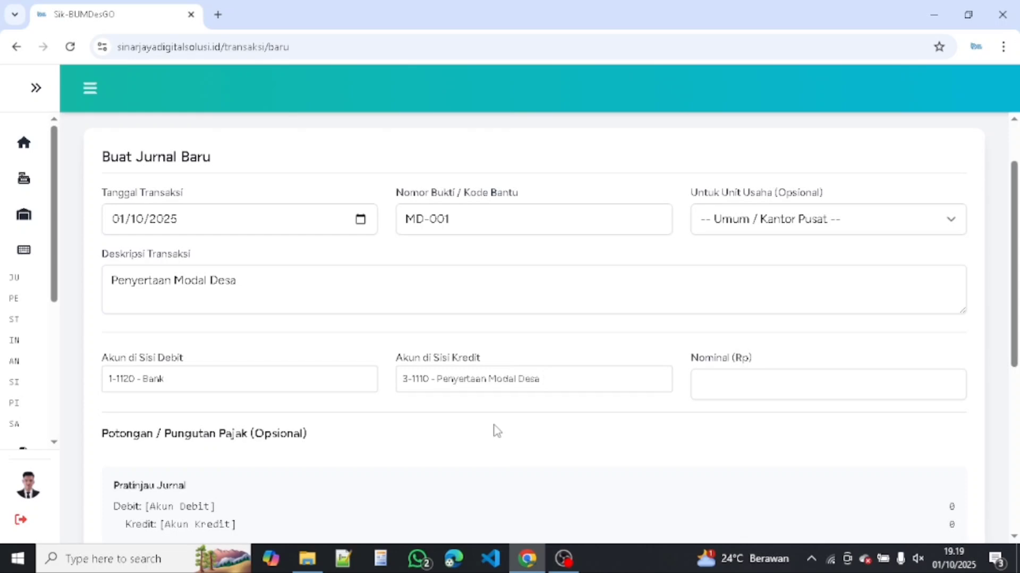
Set the transaction amount to Rp 100000000 and save the journal entry
click(717, 386)
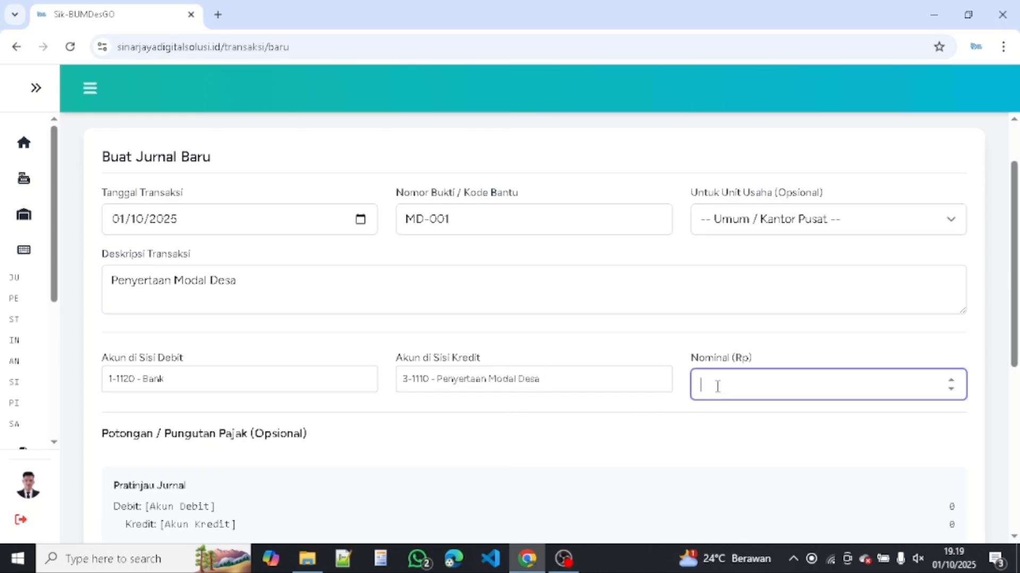
text(100000000)
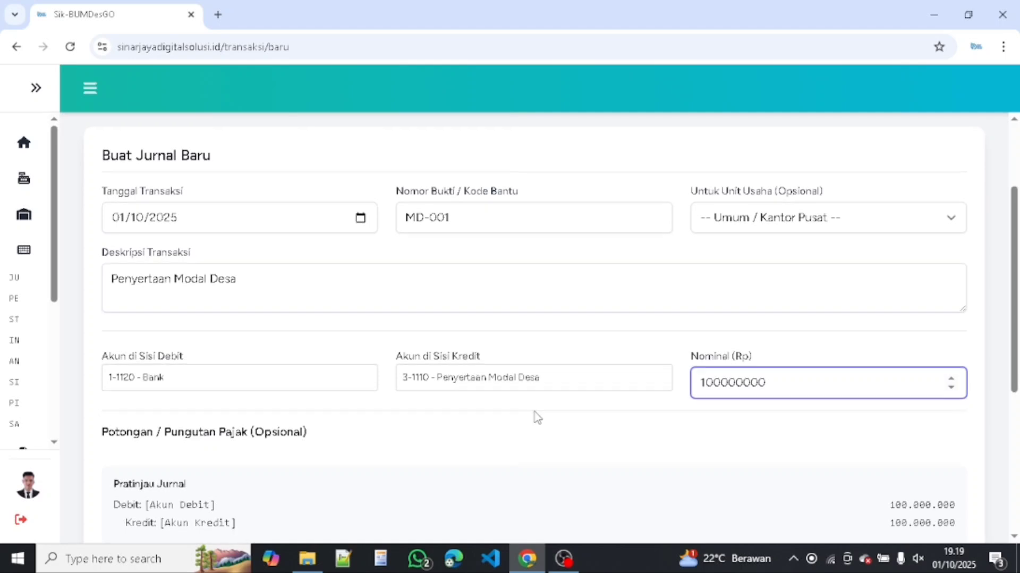
scroll(537, 417, down, 3)
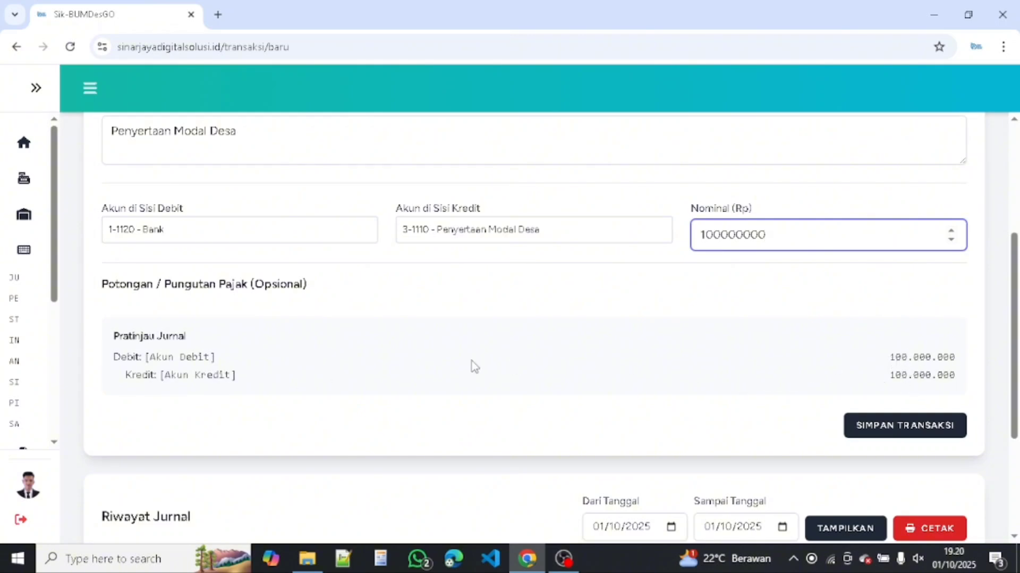
scroll(849, 392, down, 1)
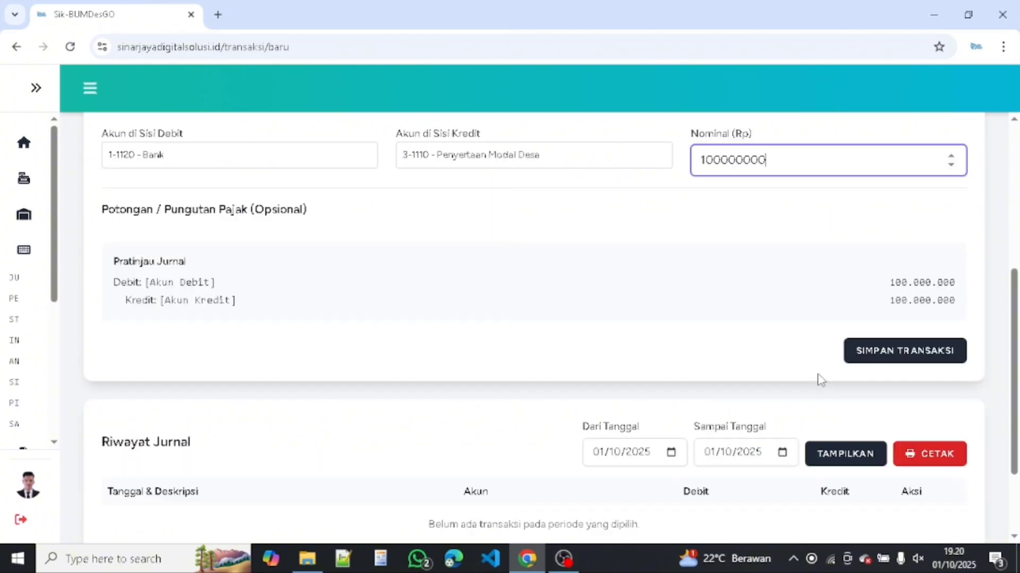
click(881, 355)
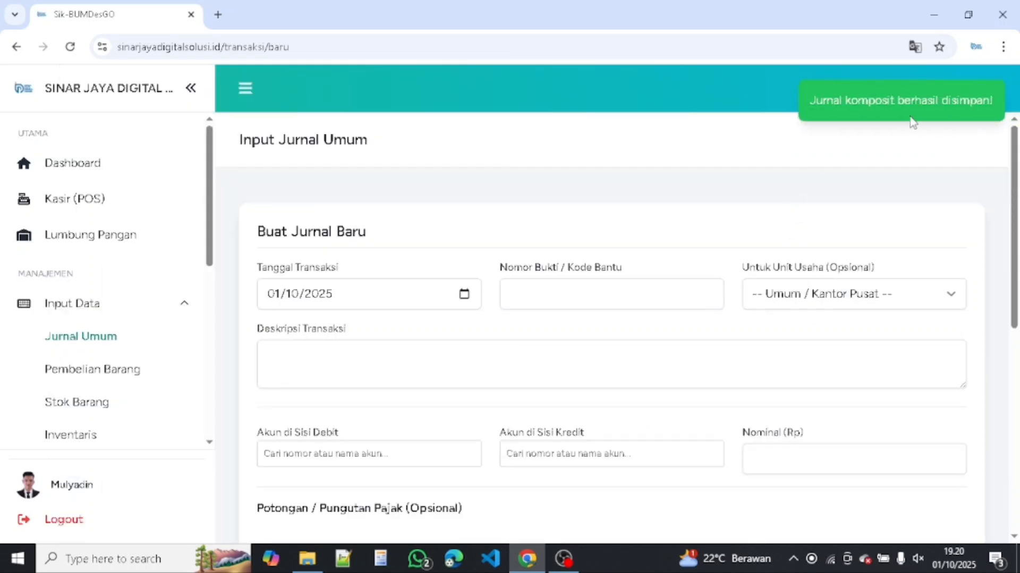
Collapse the navigation sidebar and review the saved entry's accounts and amounts in Riwayat Jurnal
scroll(706, 277, down, 4)
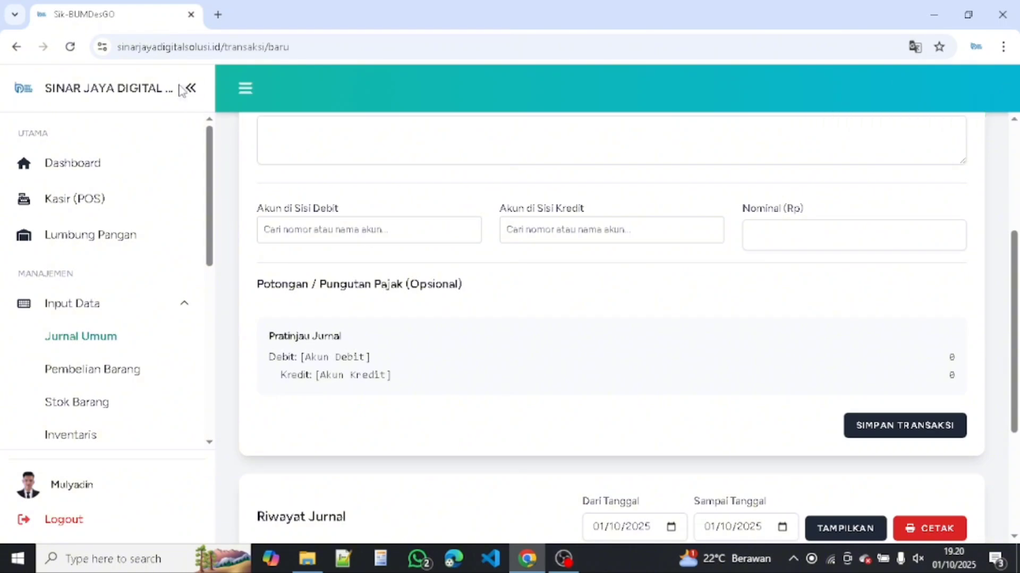
click(187, 89)
scroll(380, 258, down, 4)
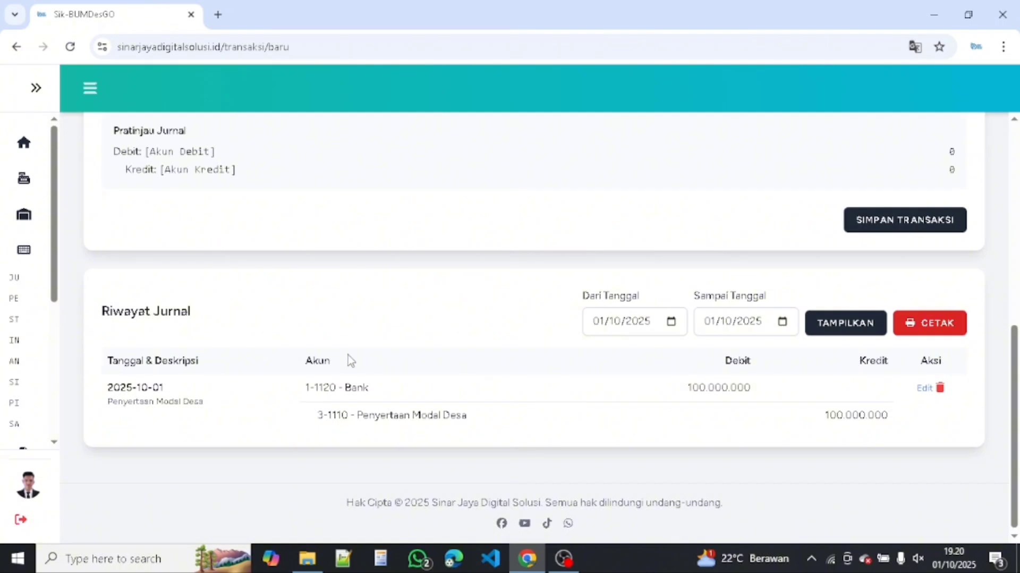
scroll(348, 355, up, 4)
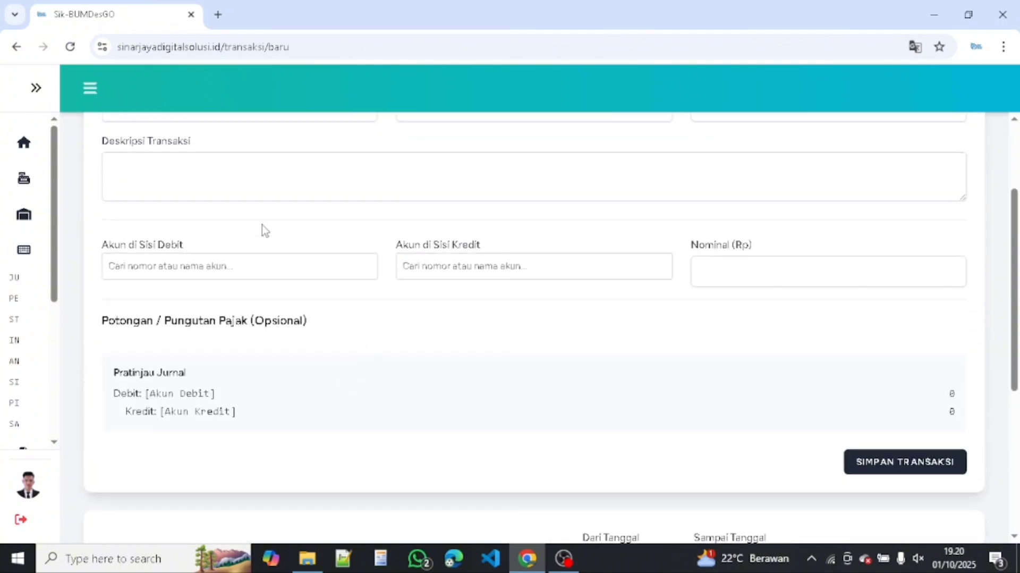
scroll(282, 255, down, 4)
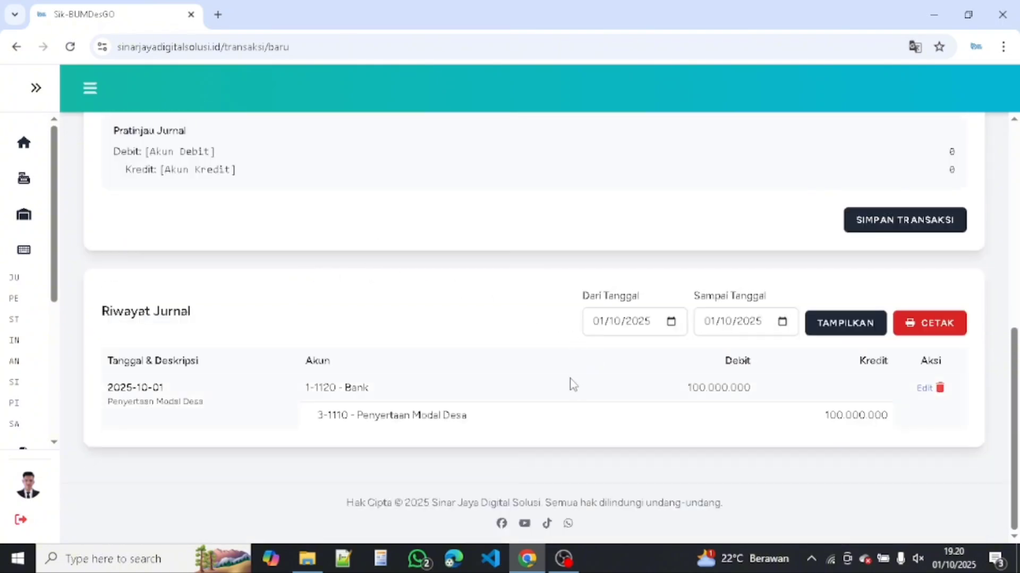
scroll(414, 352, up, 8)
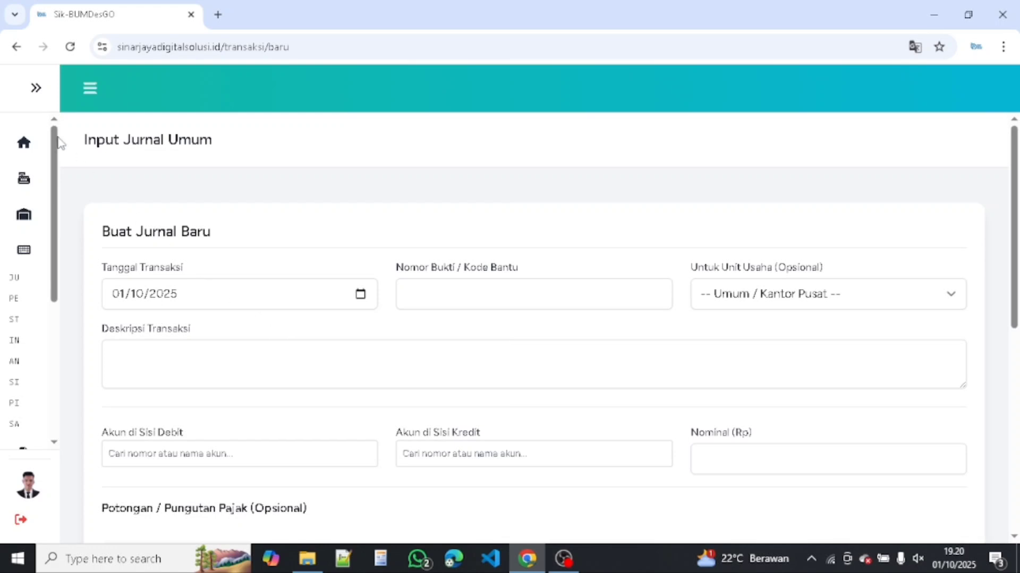
Open the Dashboard and check the Total Kas & Bank figure with the navigation sidebar collapsed
click(38, 90)
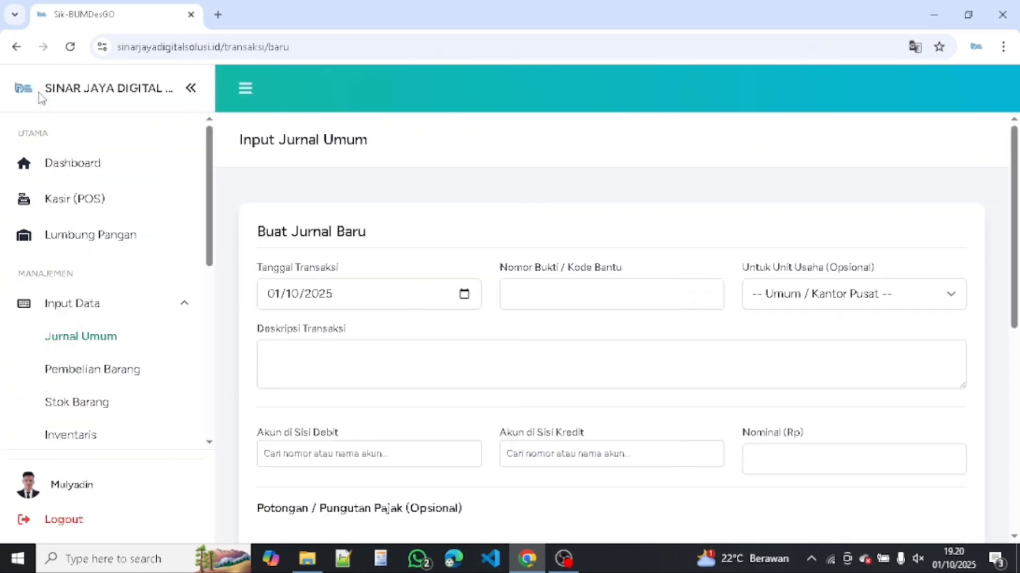
click(186, 307)
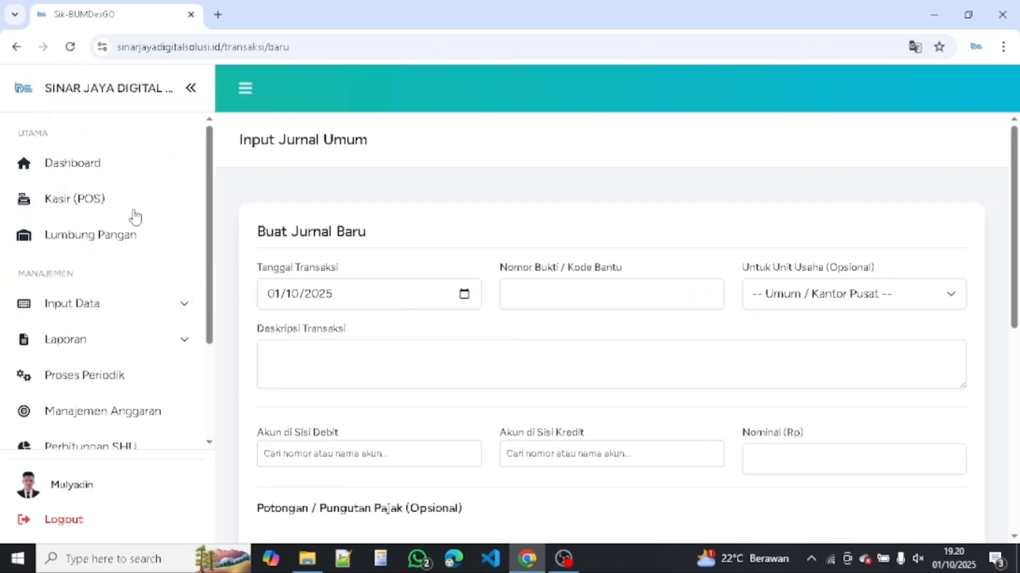
click(111, 169)
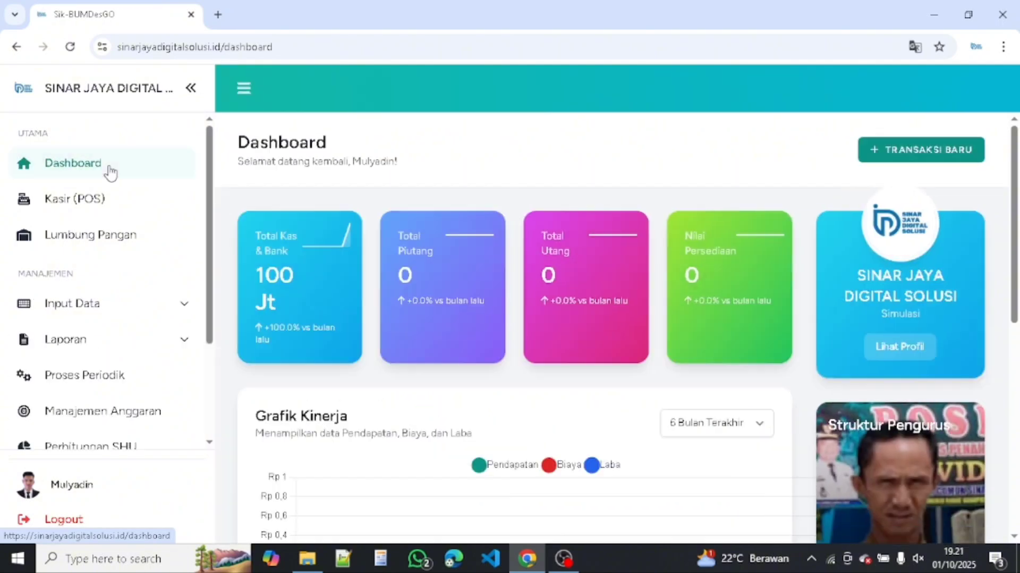
click(190, 89)
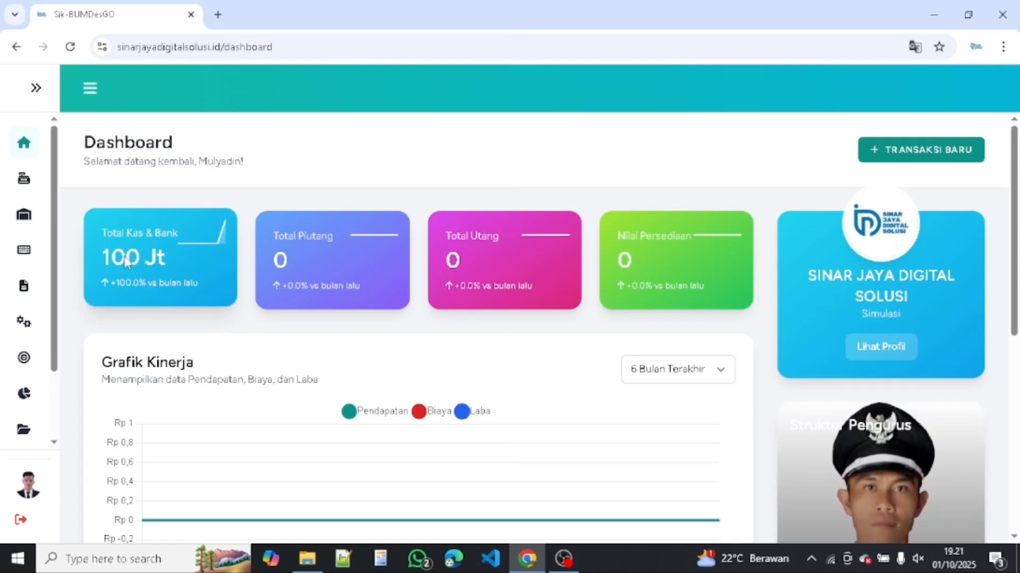
Expand the navigation sidebar and open the Stok Barang management page under Input Data
click(36, 88)
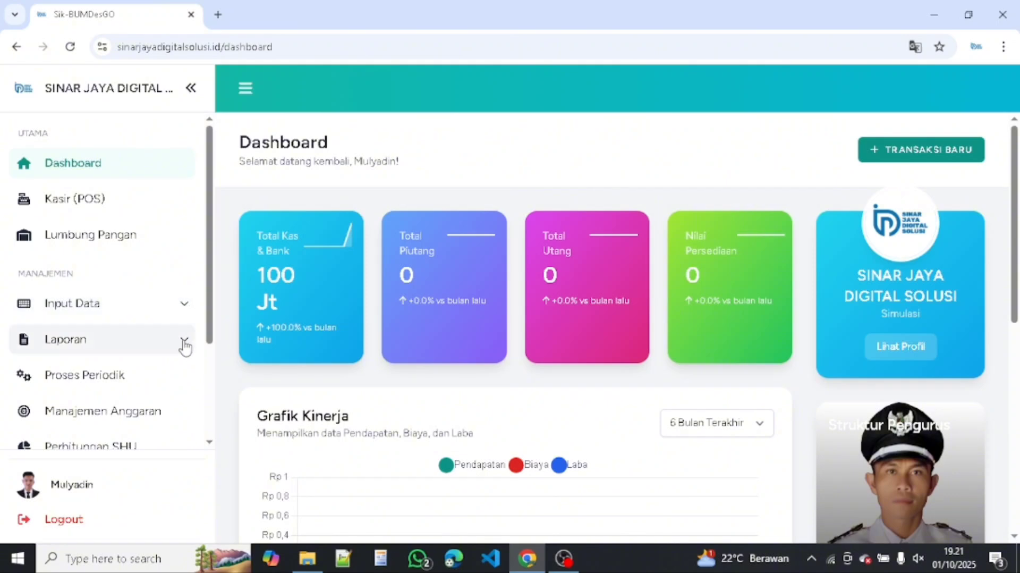
click(185, 308)
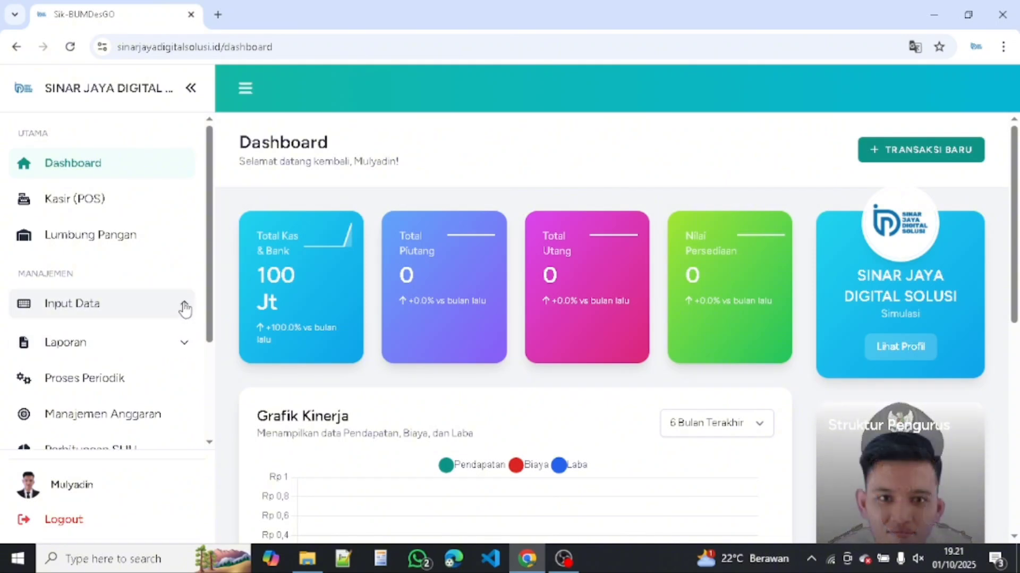
scroll(171, 319, down, 1)
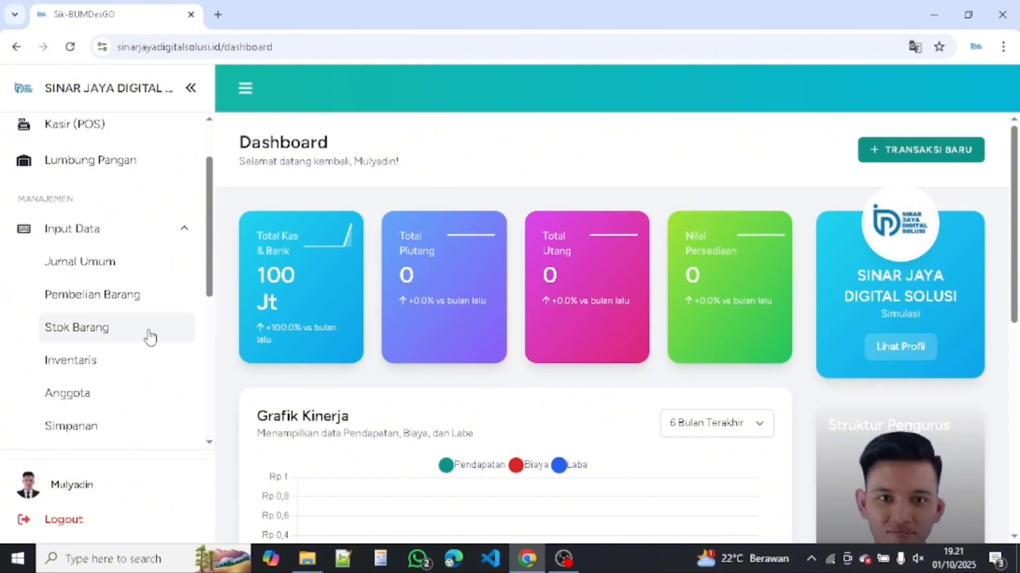
click(141, 339)
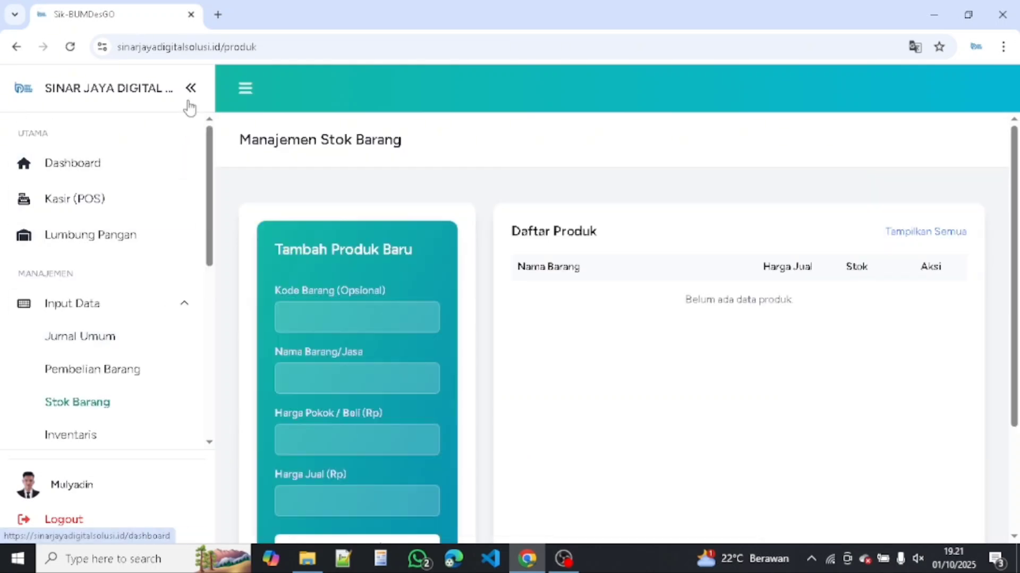
Set the item code of the new product to BRG-01
scroll(362, 294, down, 3)
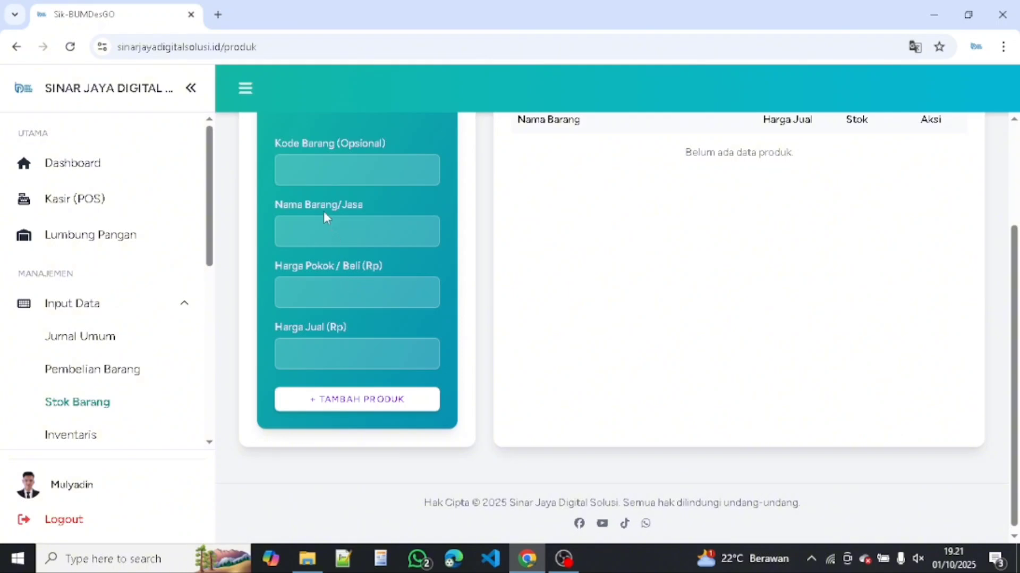
scroll(323, 210, up, 2)
click(311, 253)
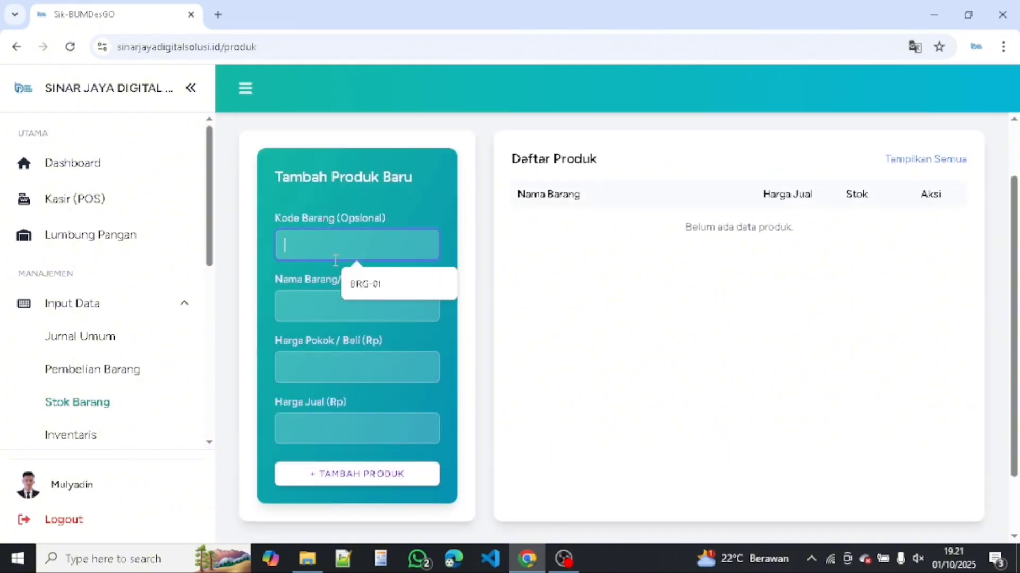
click(365, 295)
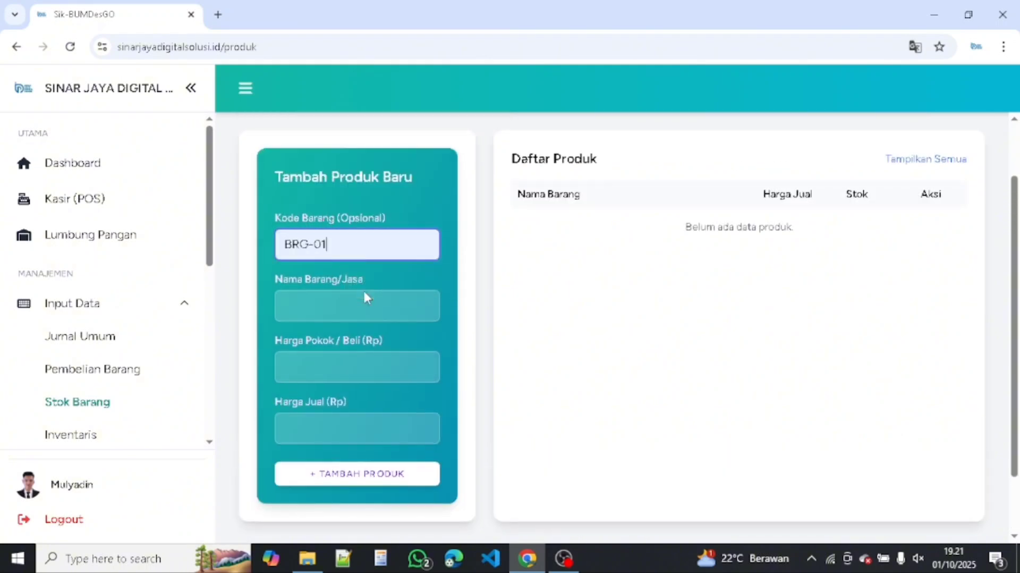
click(305, 310)
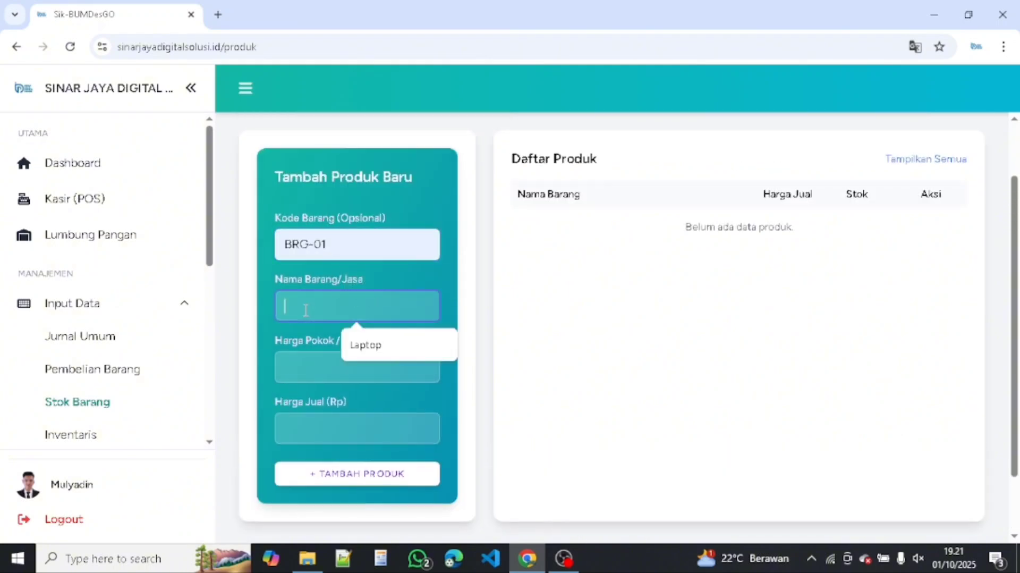
click(372, 347)
click(316, 368)
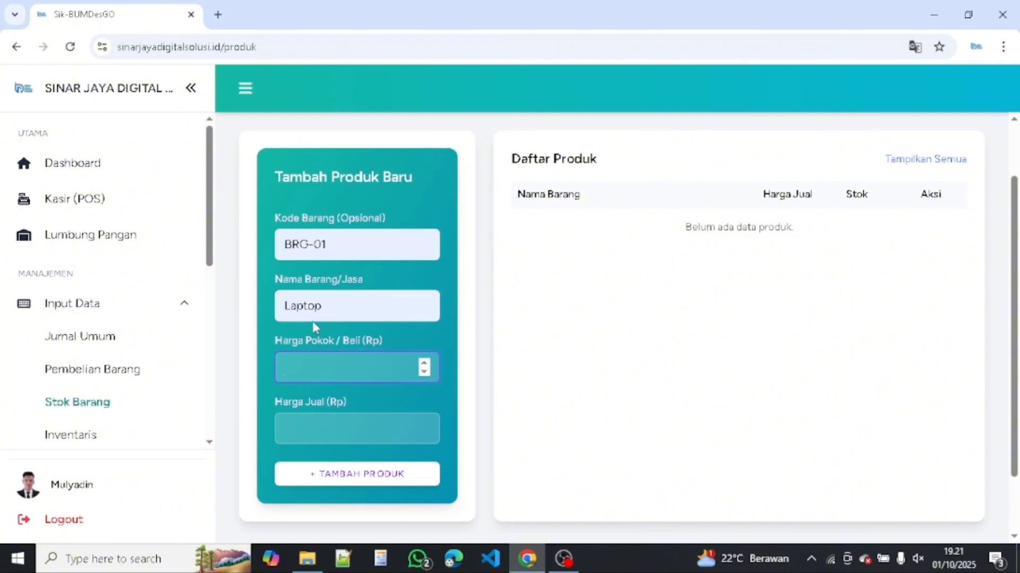
Set the new product's Nama Barang/Jasa to Sapi Bakalan, replacing the existing entry
drag(329, 304, 263, 304)
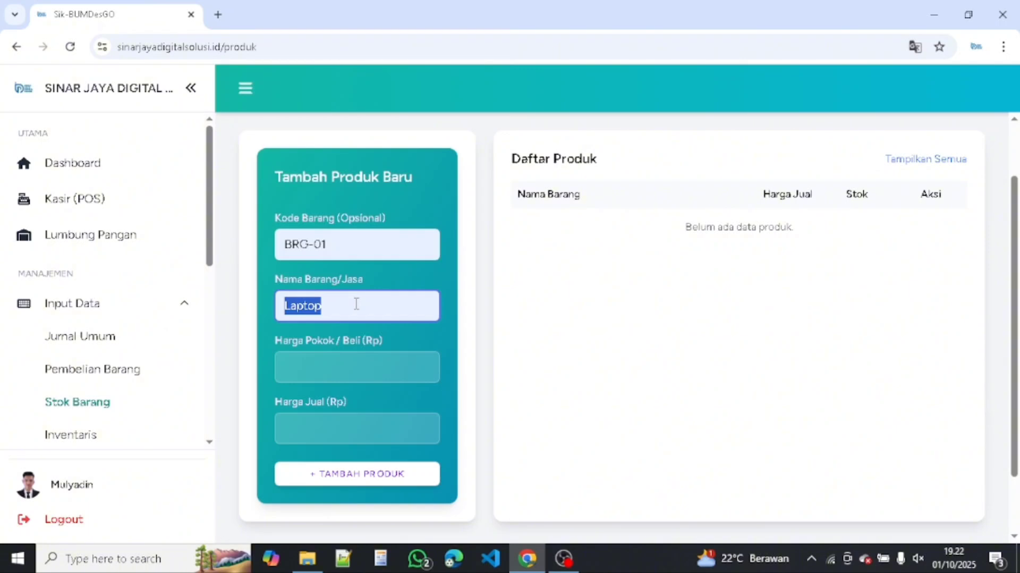
text(Ga)
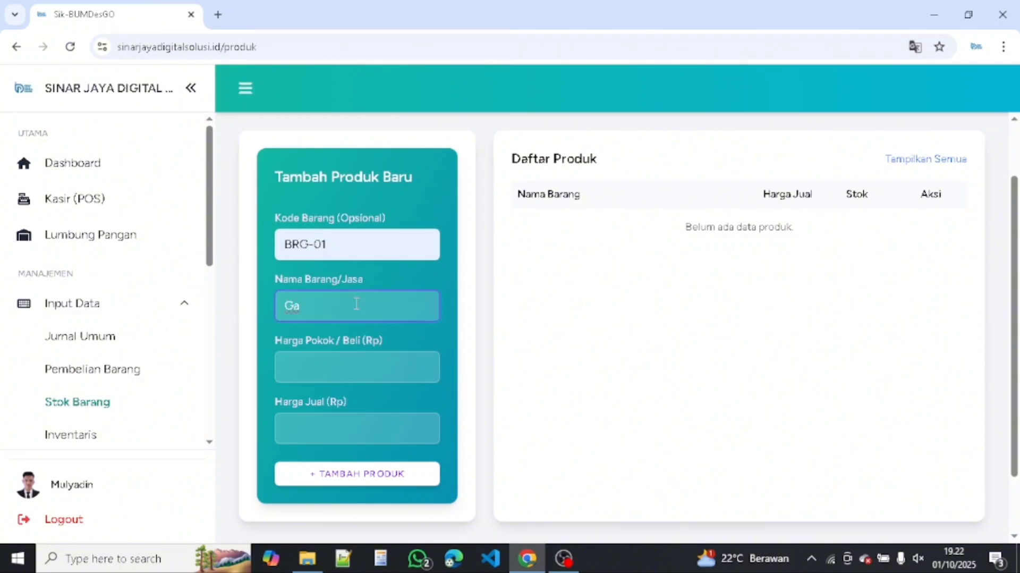
key(BackSpace)
key(BackSpace)
text(Sapi Bakala)
Set Harga Pokok / Beli to 10000000 and Harga Jual to 15000000, and add the product to the list
click(329, 367)
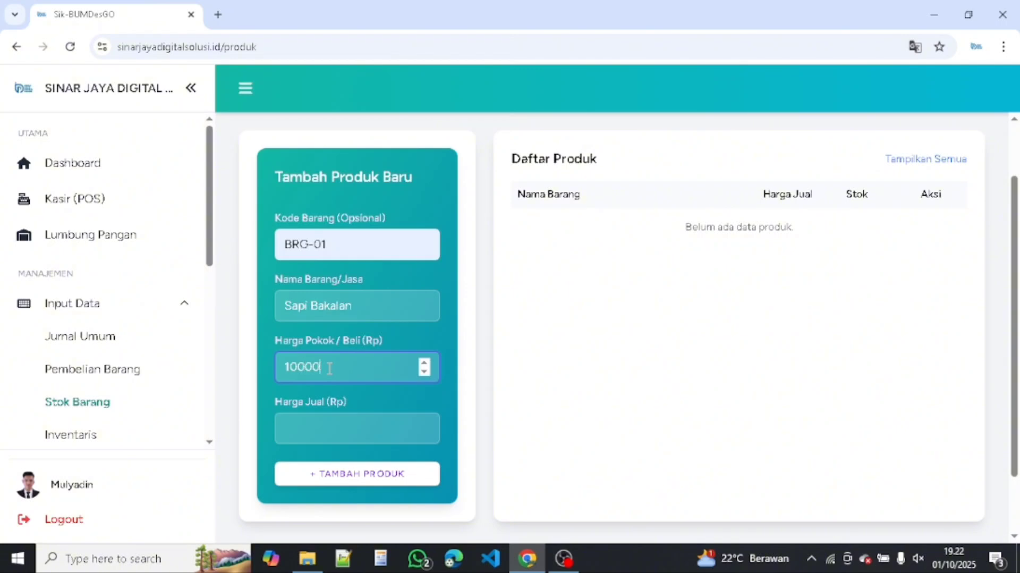
text(10000000)
click(313, 427)
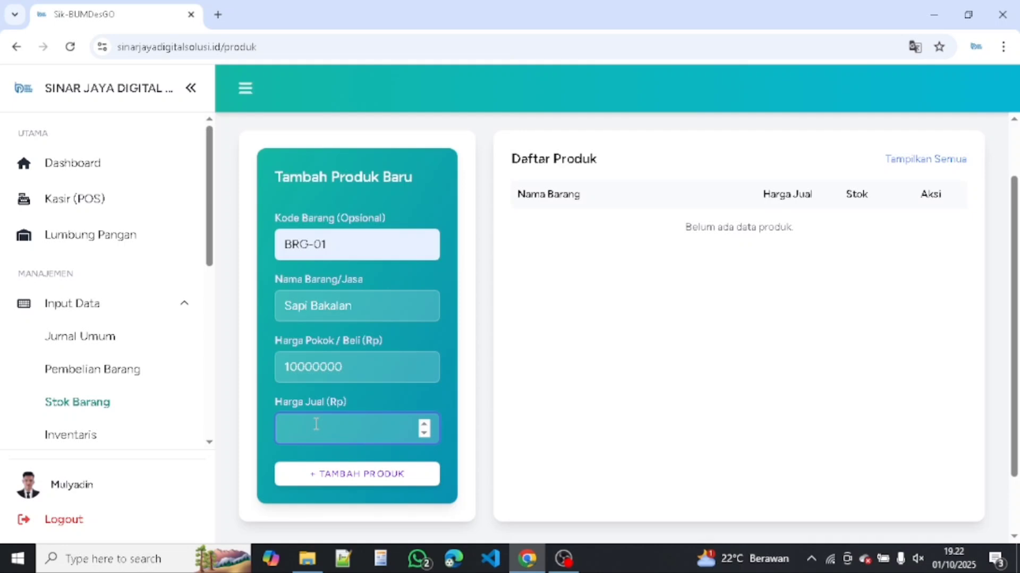
text(15000000)
click(394, 480)
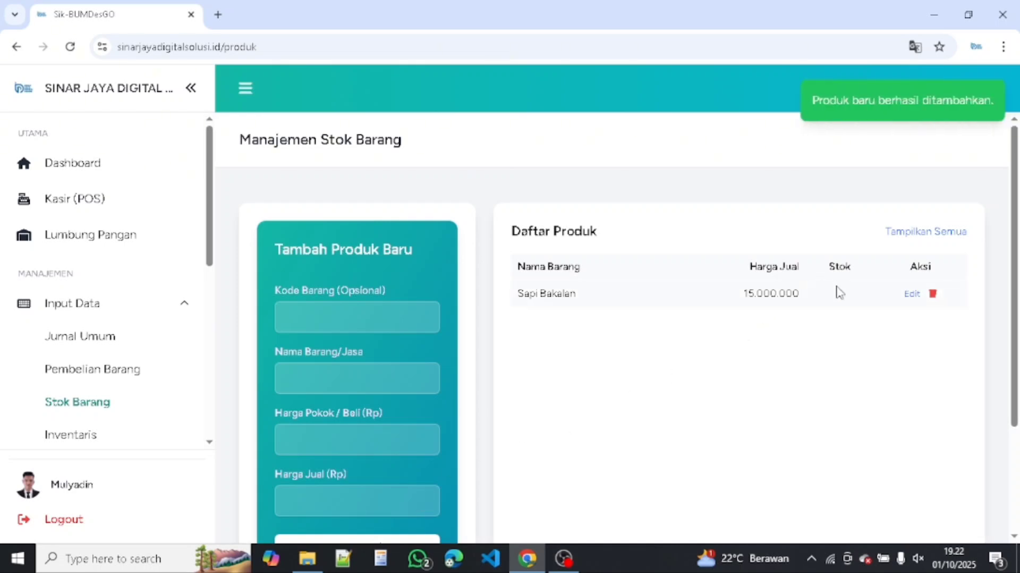
Open Pembelian Barang and choose Sapi Bakalan with a quantity of 3 for the new purchase invoice
click(99, 381)
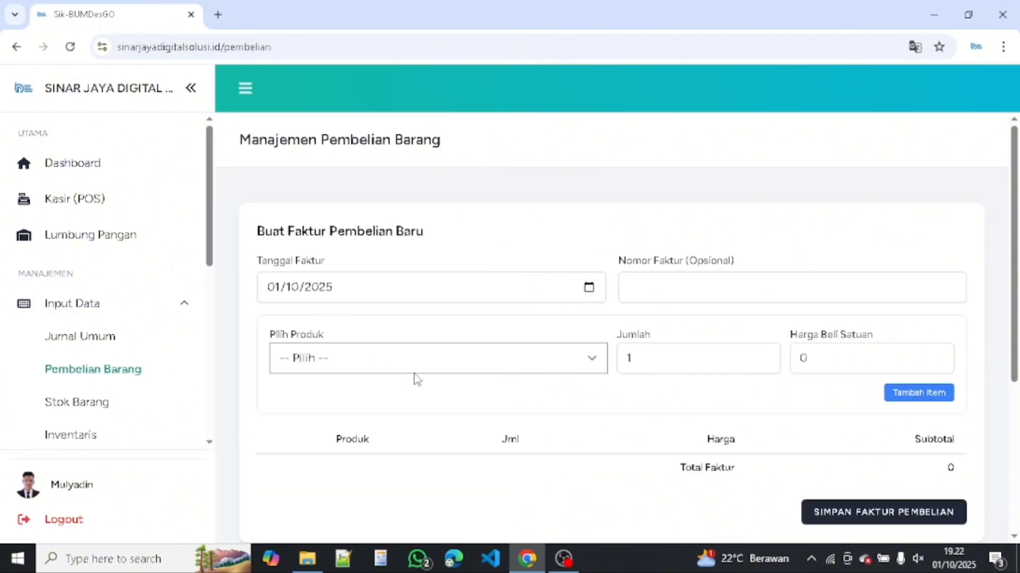
click(425, 364)
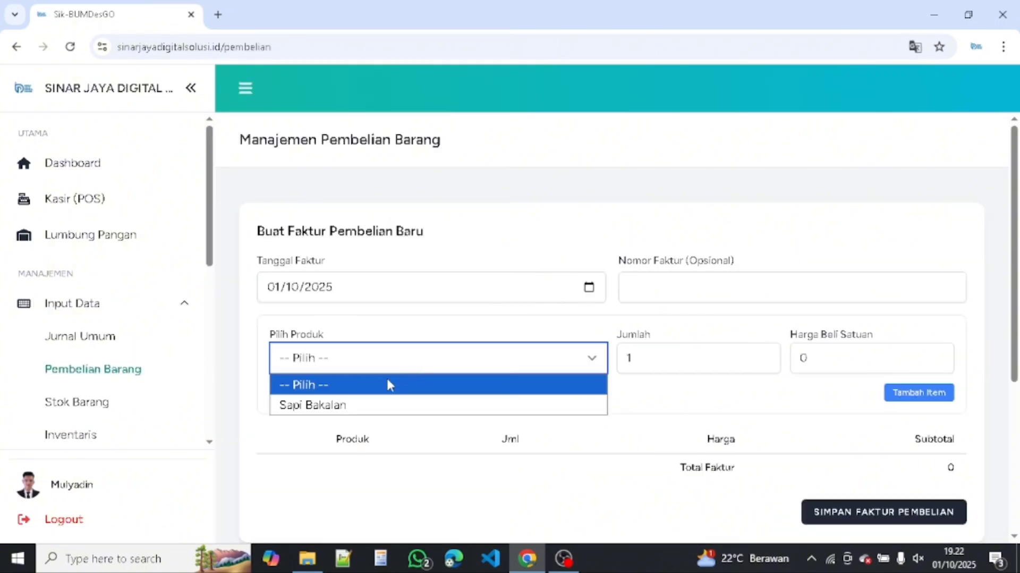
click(343, 408)
double_click(617, 361)
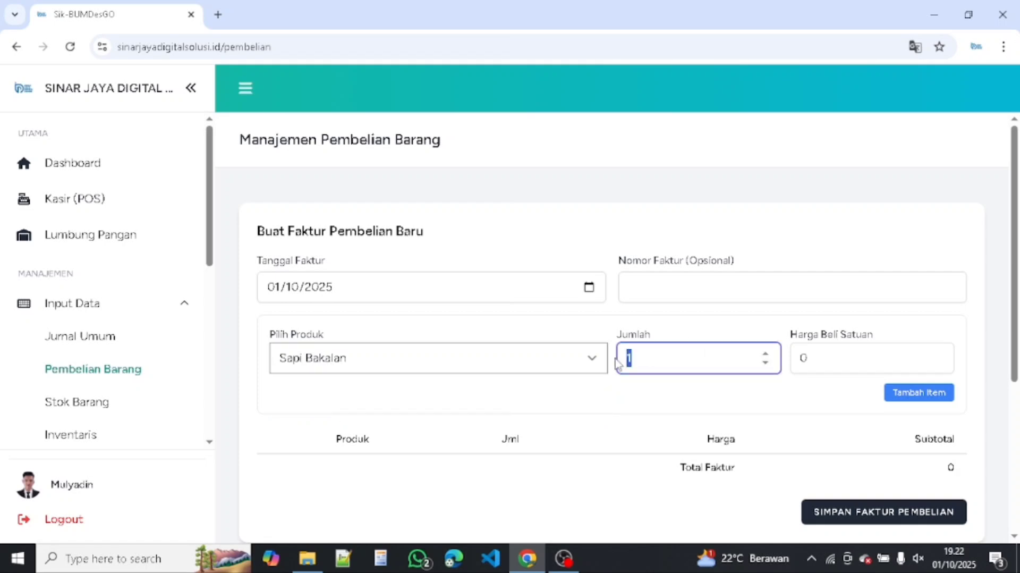
text(3)
Set Harga Beli Satuan to 10000000 and add the item to the purchase invoice
double_click(815, 360)
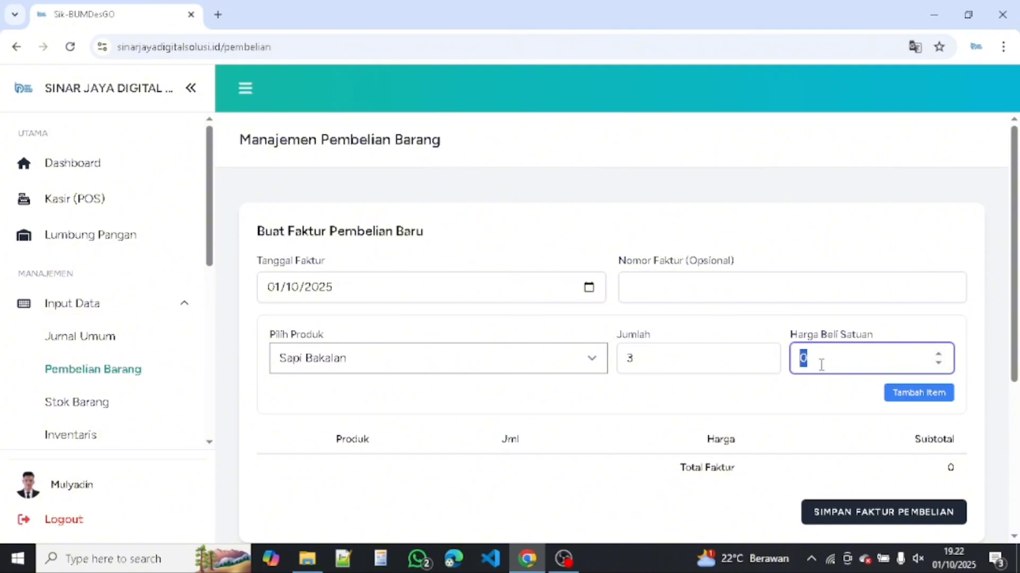
text(10000000)
drag(813, 359, 833, 359)
click(918, 392)
scroll(774, 383, down, 1)
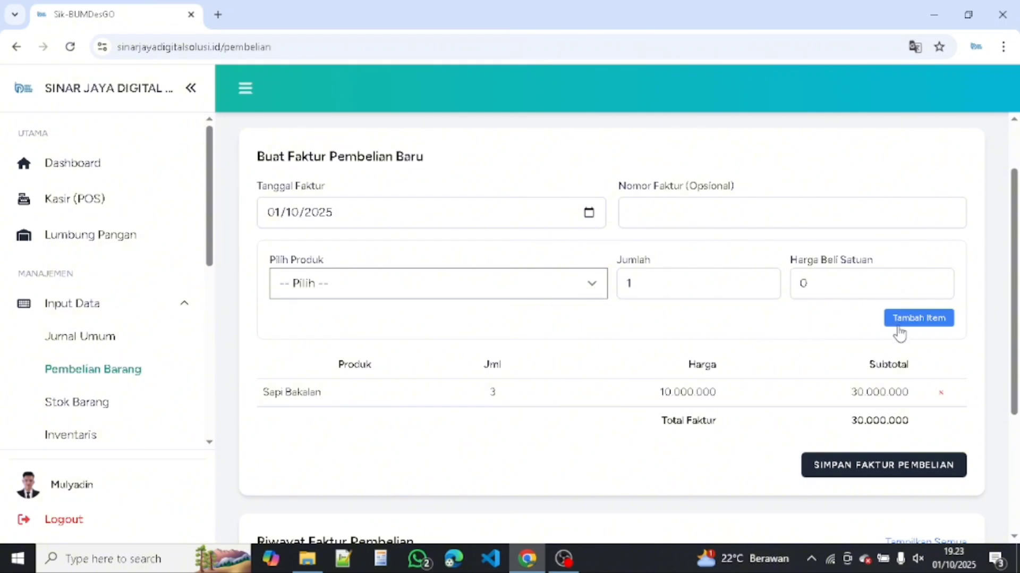
Set the invoice number to FK-01 and save the purchase invoice
scroll(780, 352, down, 3)
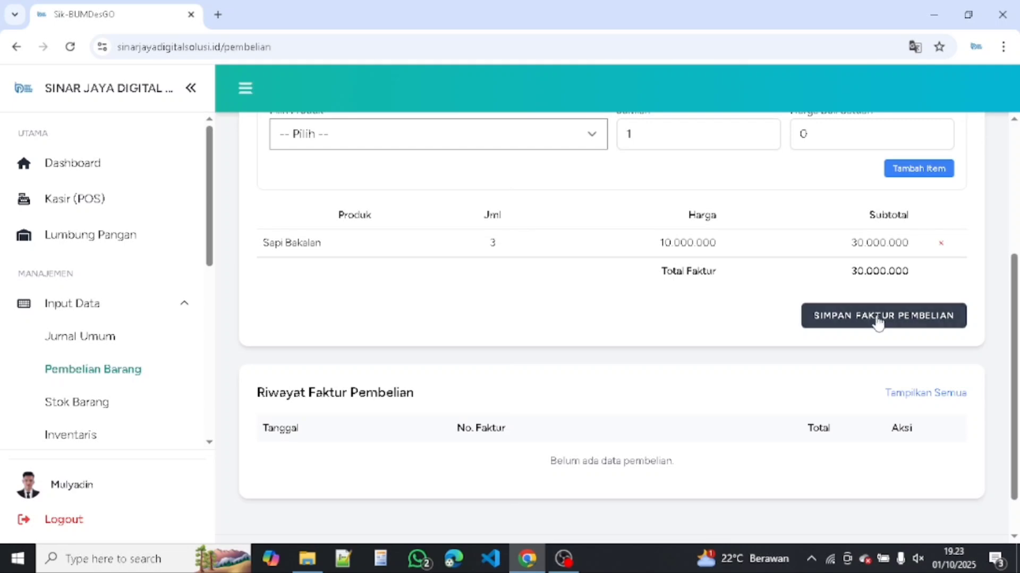
scroll(653, 275, up, 3)
click(642, 214)
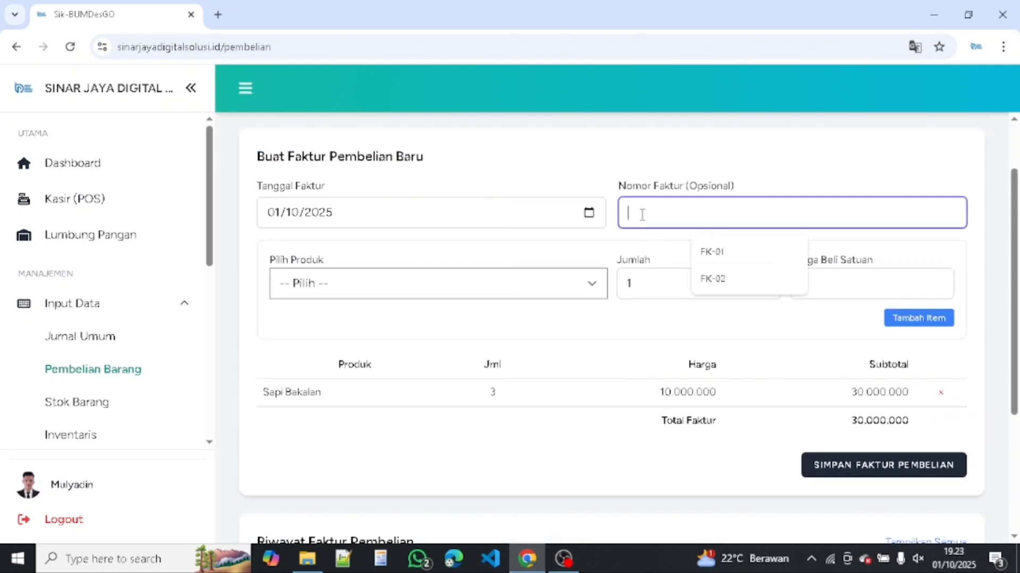
click(715, 252)
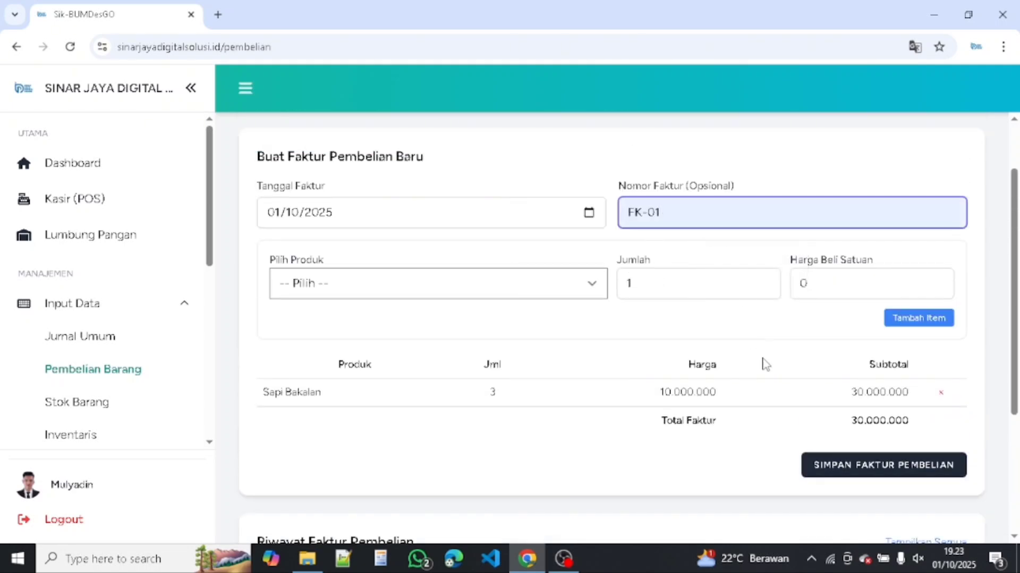
scroll(772, 366, down, 1)
scroll(772, 366, down, 3)
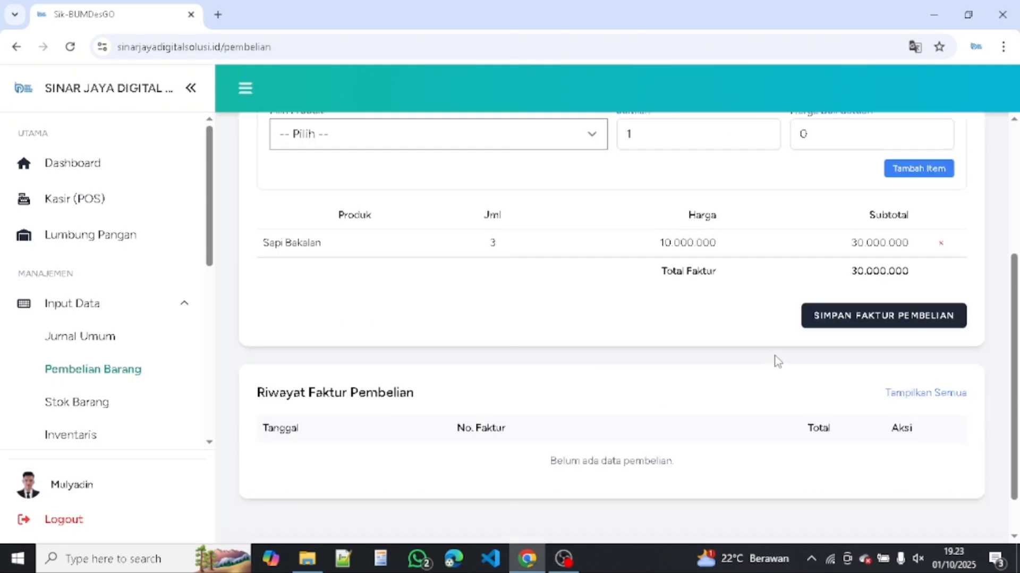
click(865, 317)
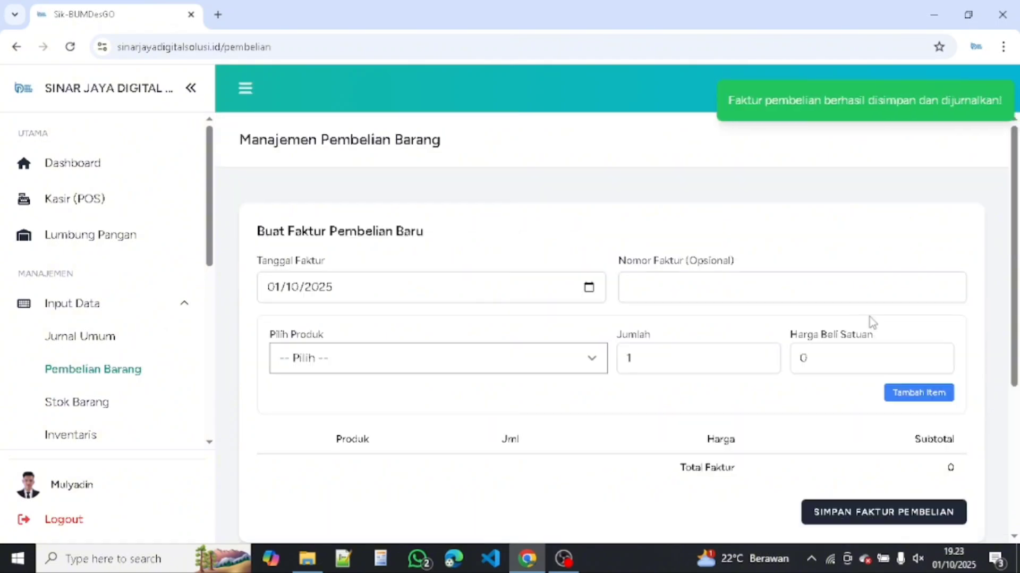
scroll(696, 219, down, 1)
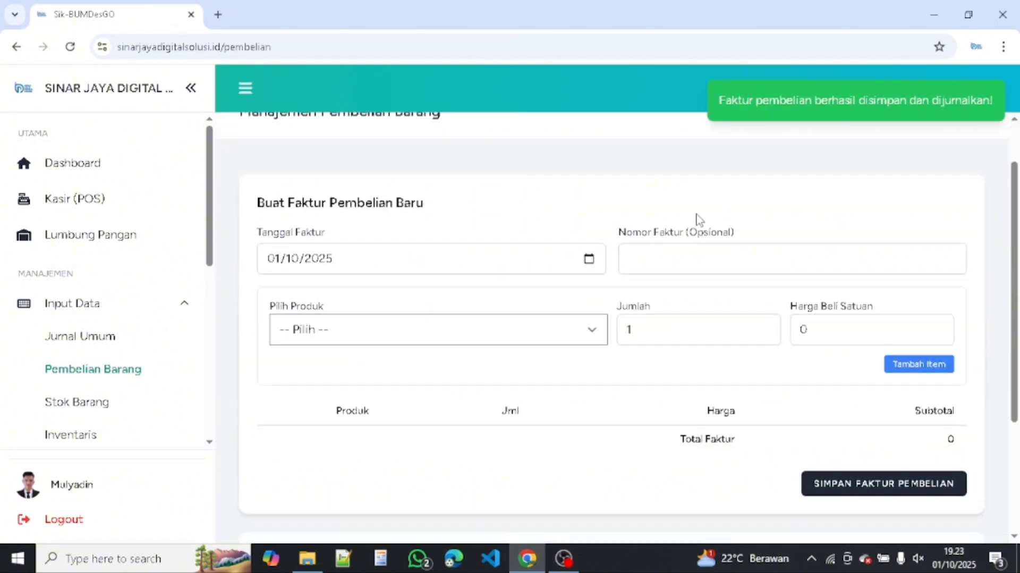
scroll(662, 273, down, 4)
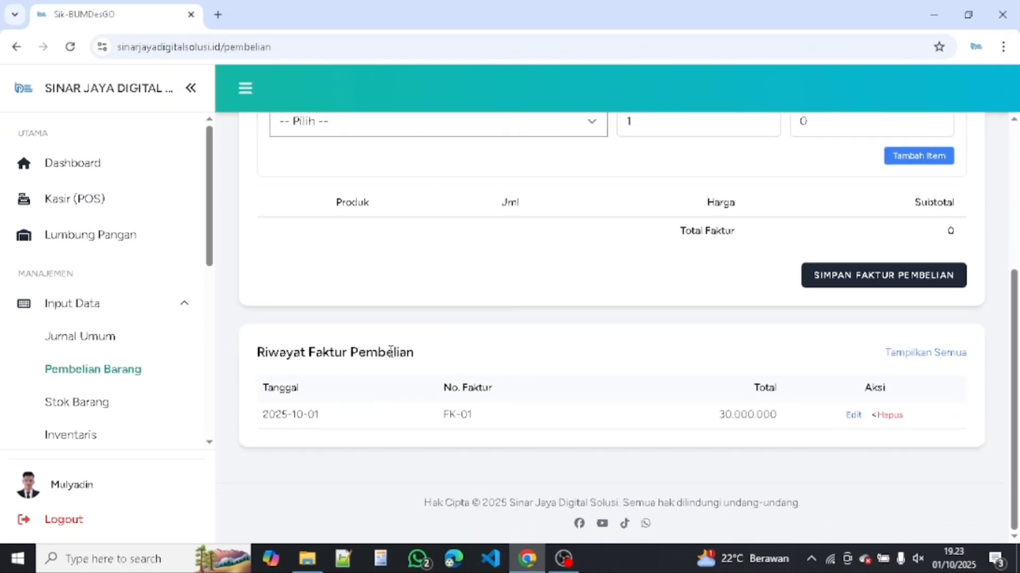
scroll(391, 351, up, 3)
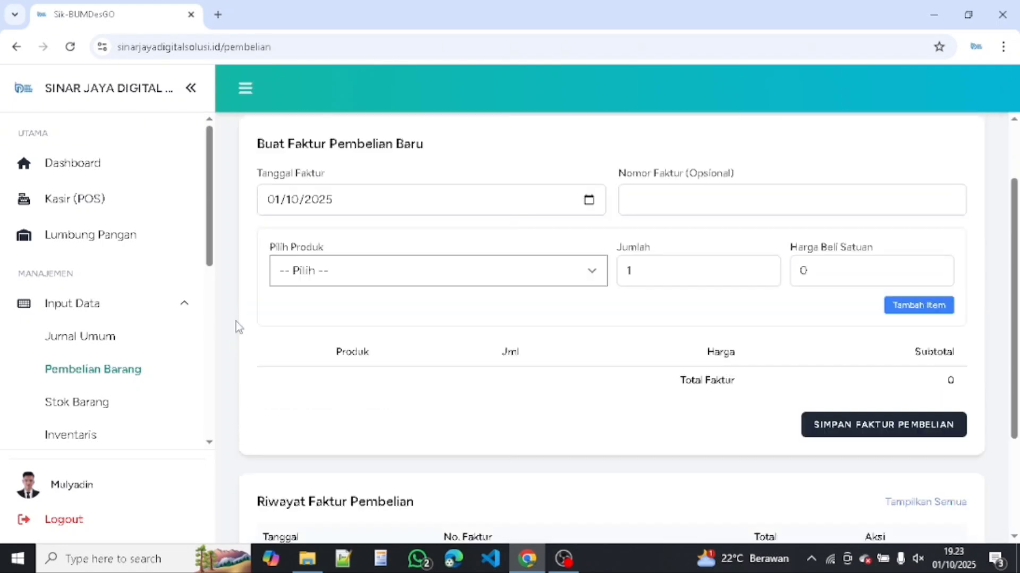
Open Kasir (POS) and add Sapi Bakalan to the shopping cart
click(101, 200)
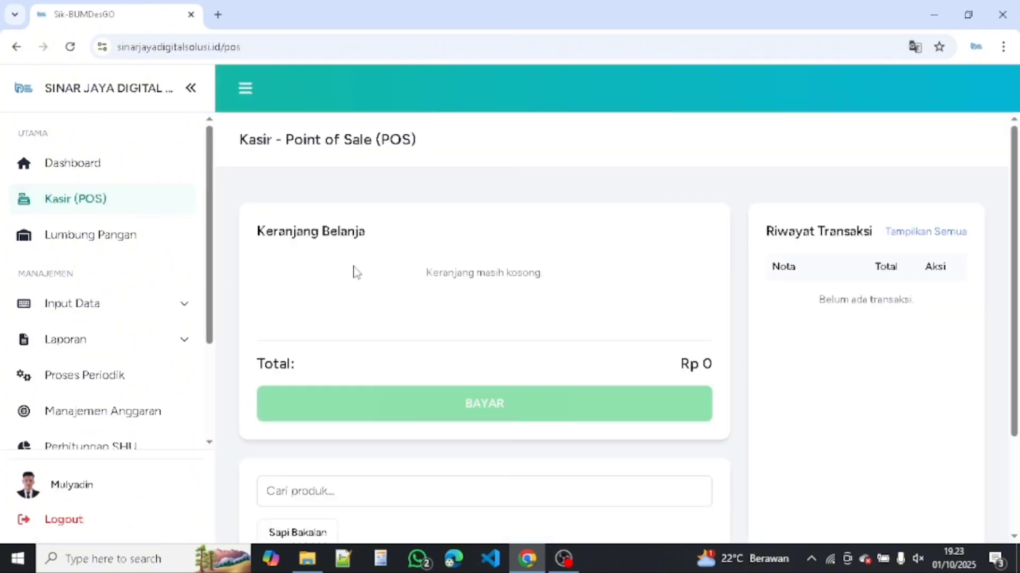
scroll(401, 302, down, 3)
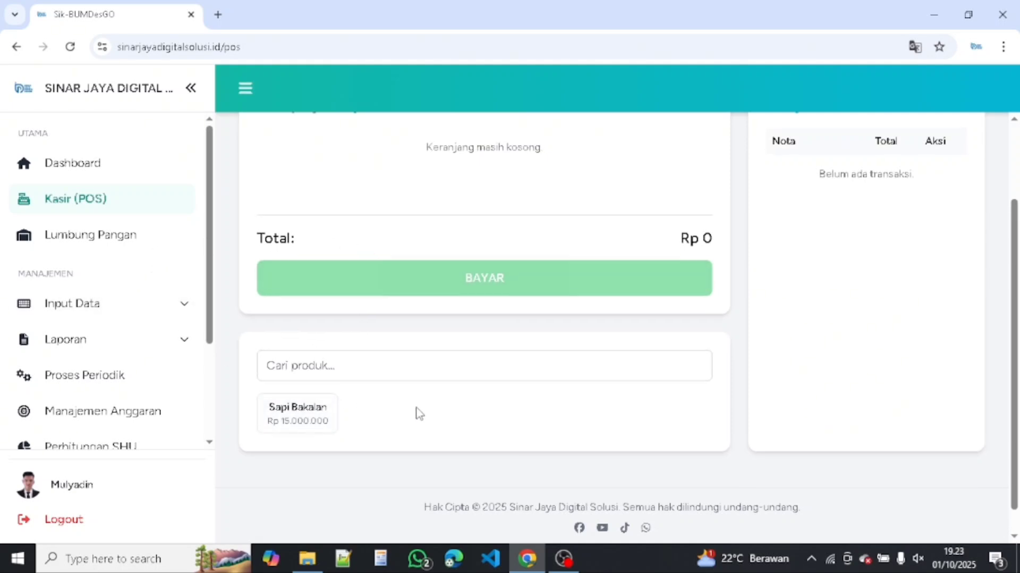
scroll(415, 414, up, 1)
scroll(356, 425, down, 1)
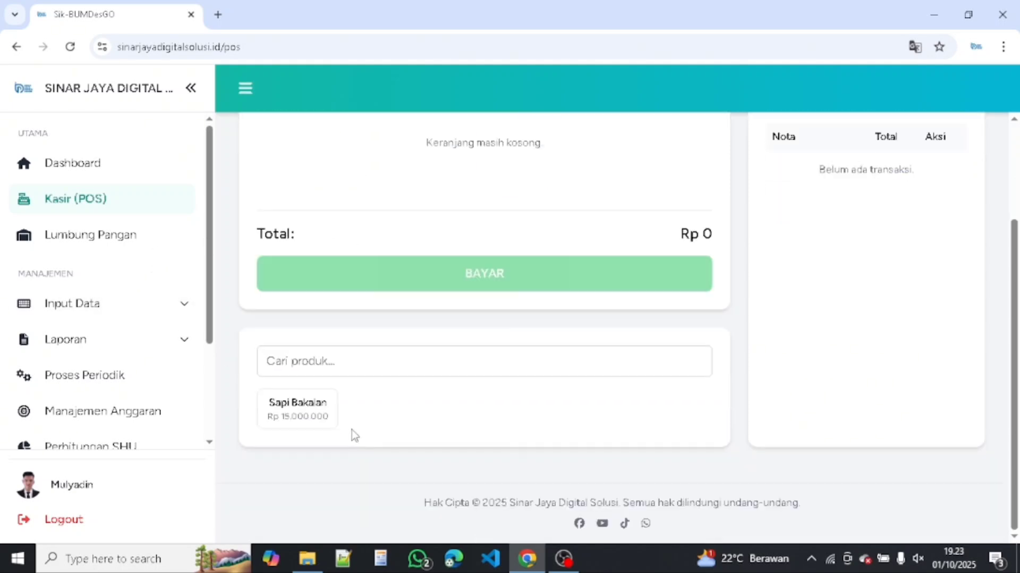
click(308, 419)
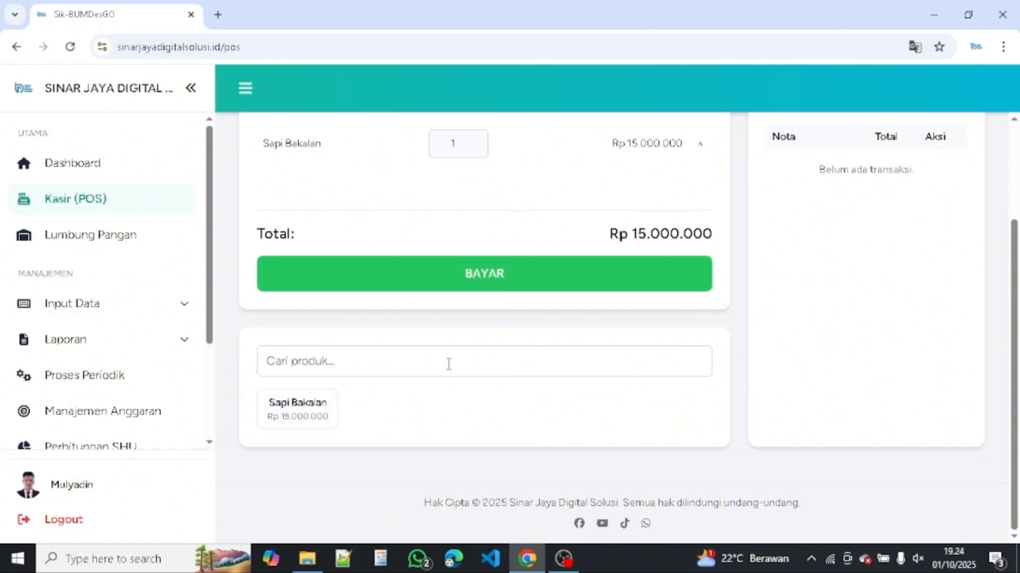
Set the quantity of Sapi Bakalan in the cart to 3
scroll(448, 363, up, 1)
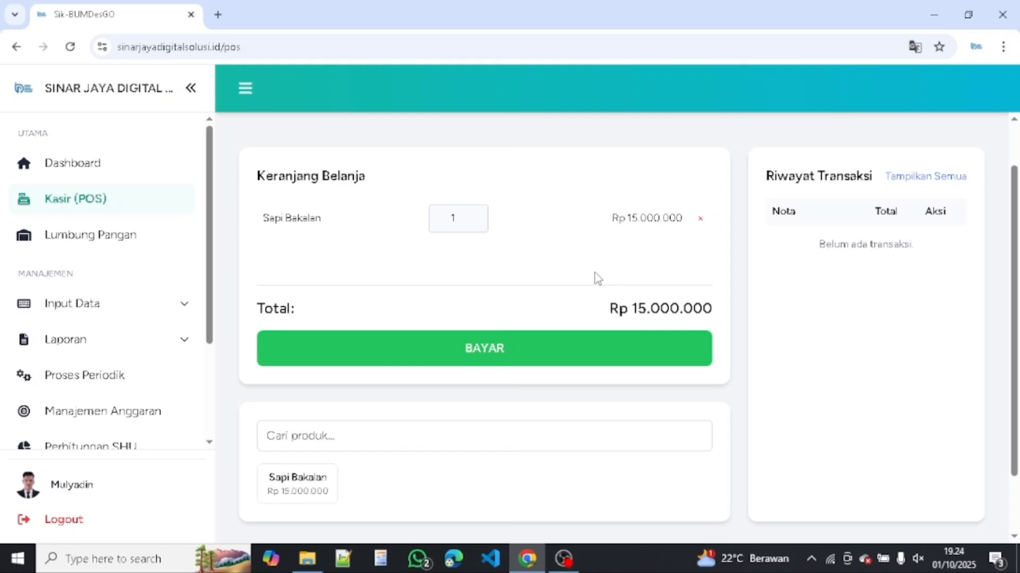
double_click(453, 219)
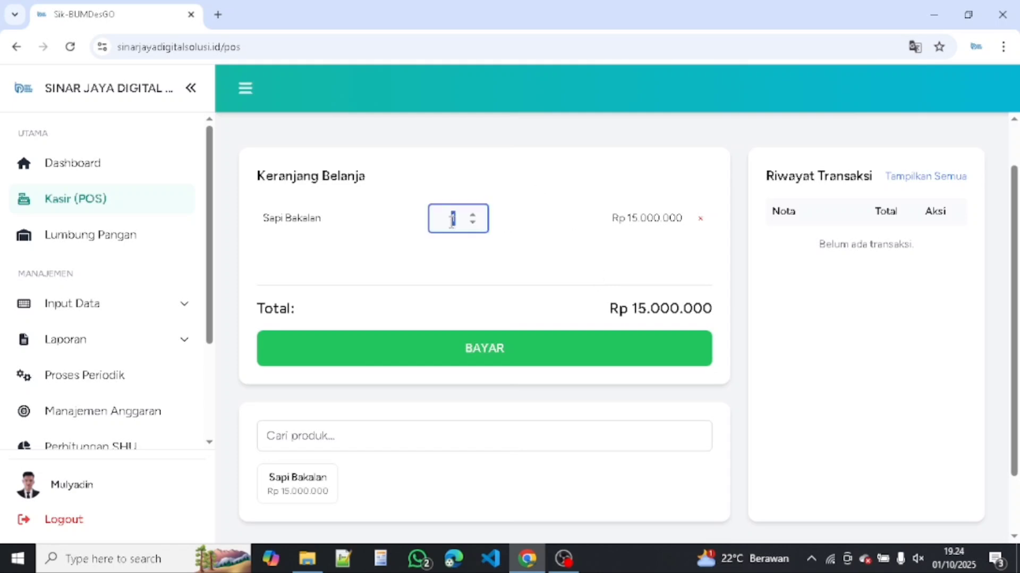
text(3)
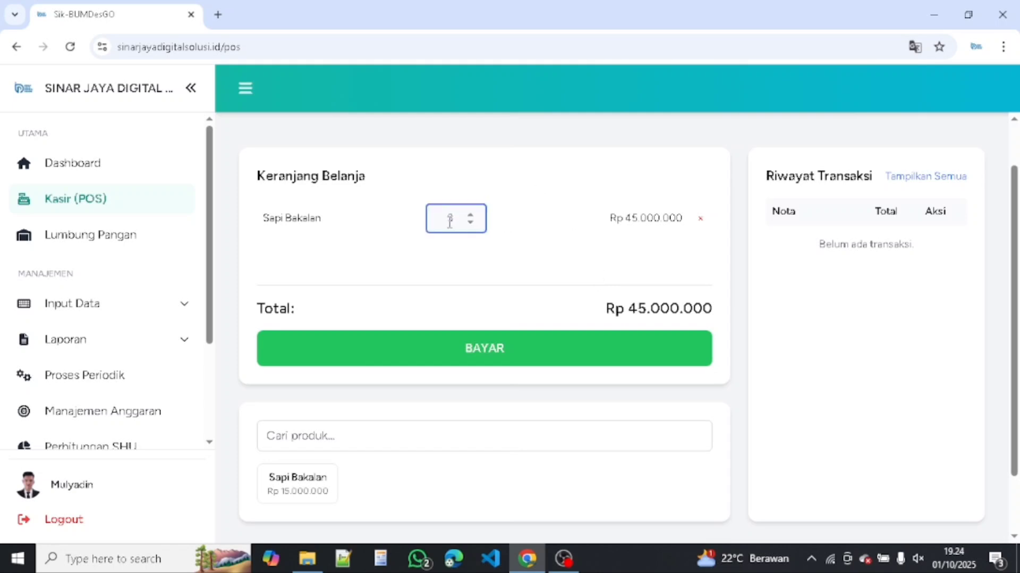
click(527, 251)
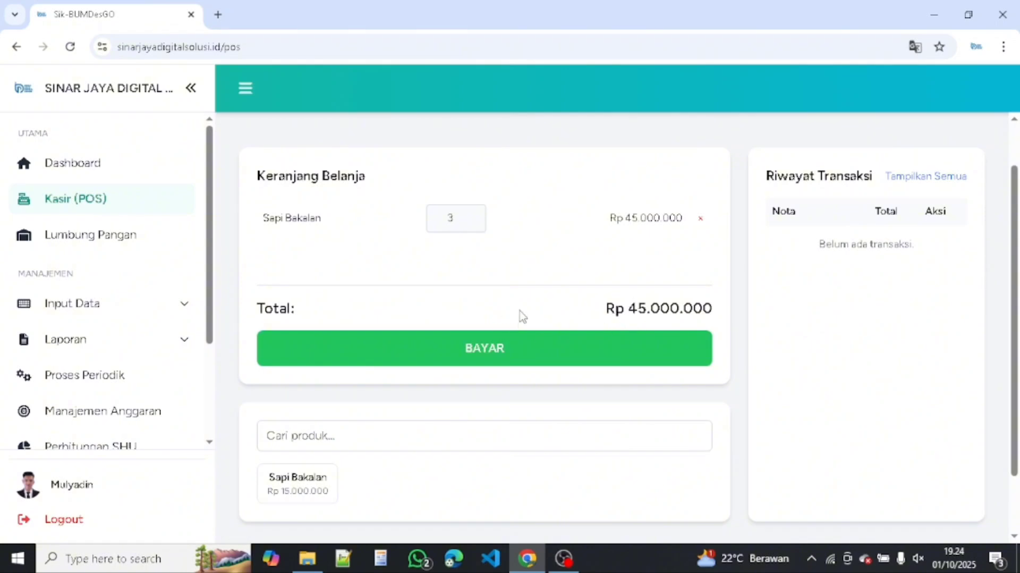
Pay for the Sapi Bakalan cart with Uang Dibayar set to 45000000 and confirm the payment
click(569, 355)
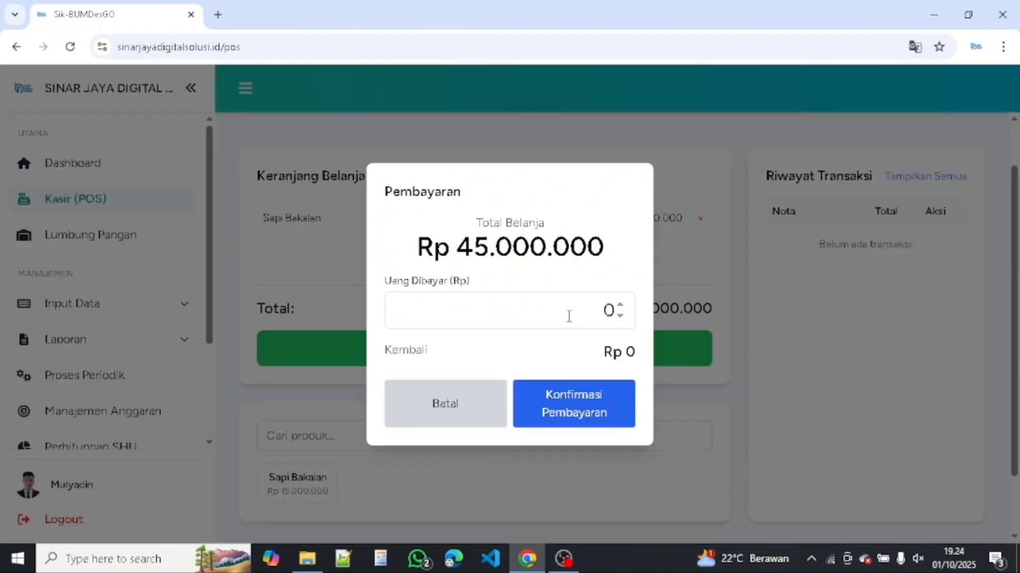
click(535, 312)
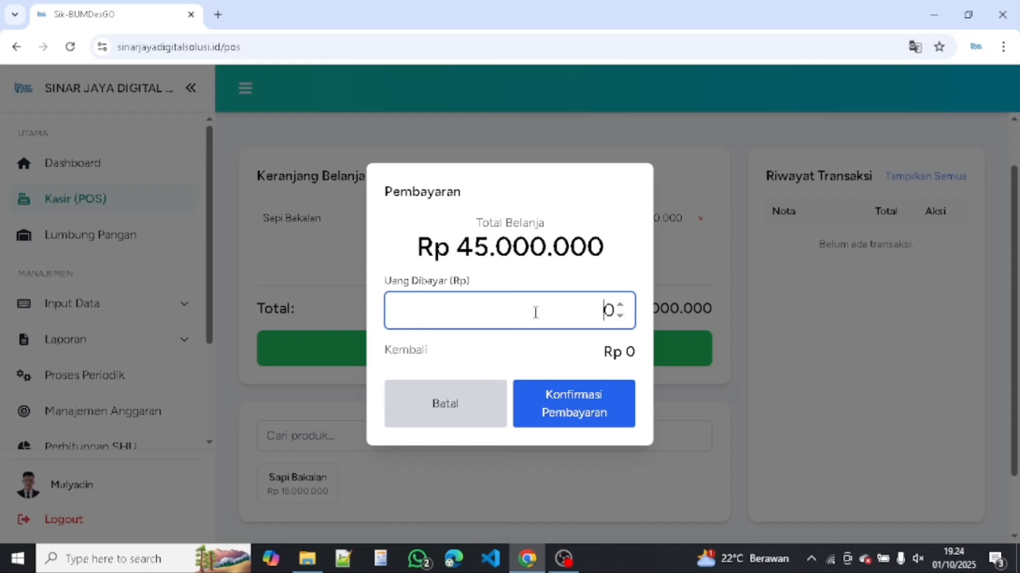
text(45)
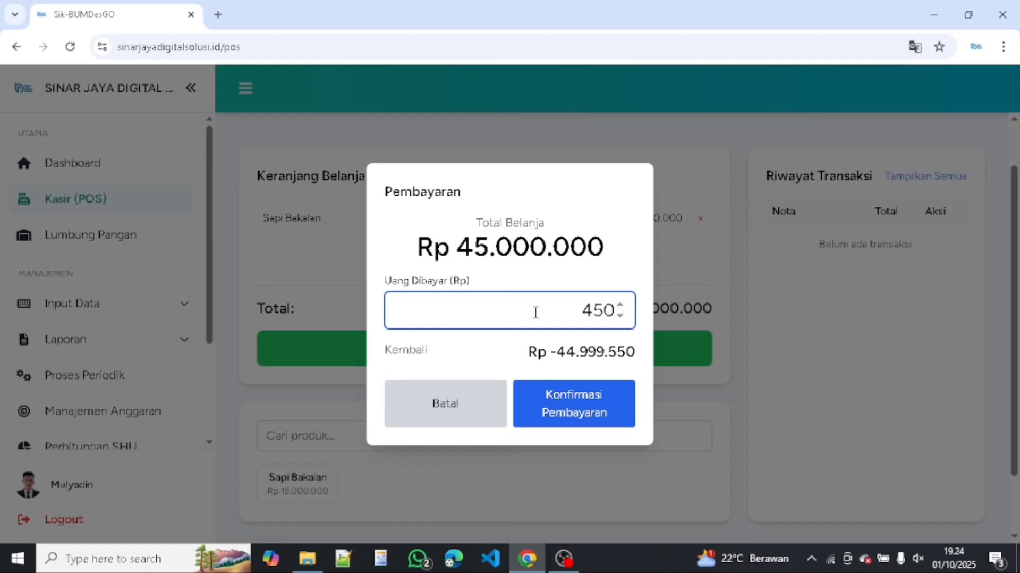
text(0)
text(00000)
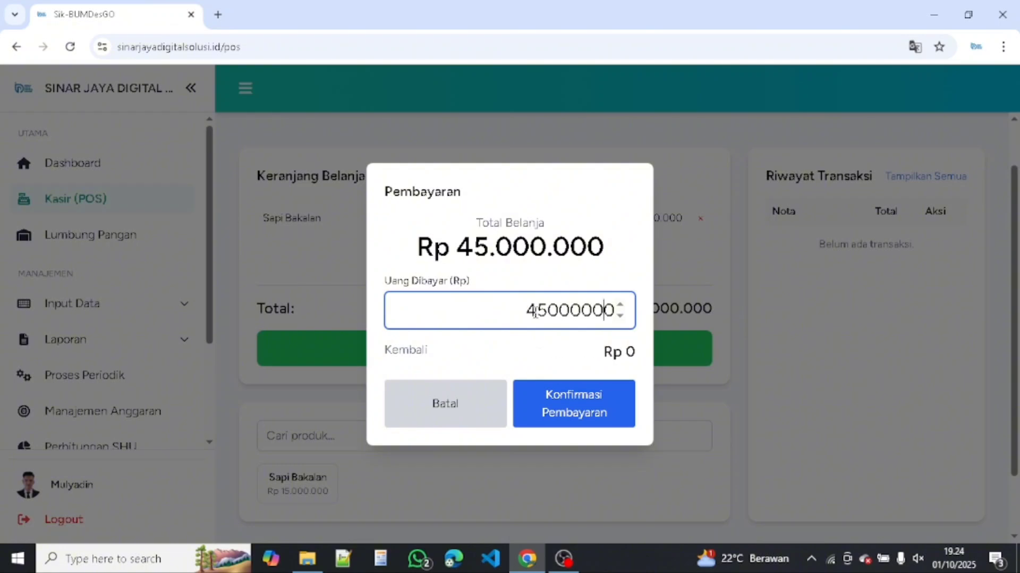
key(BackSpace)
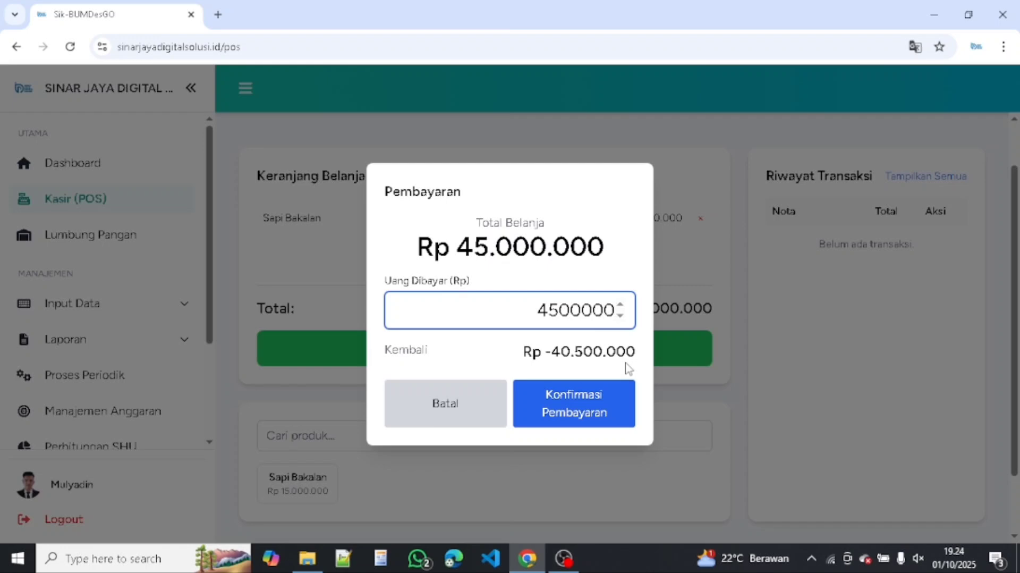
text(0)
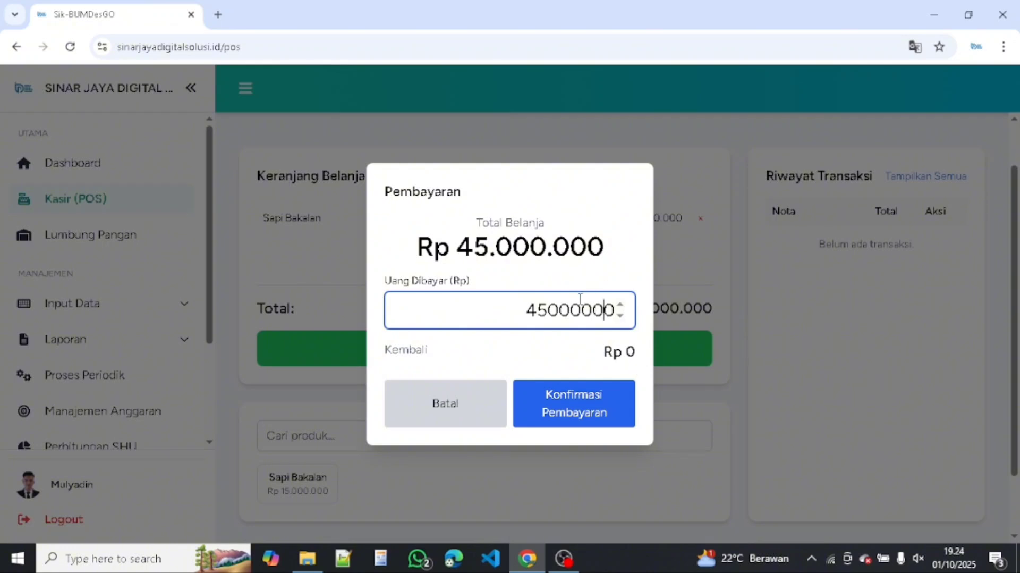
click(587, 416)
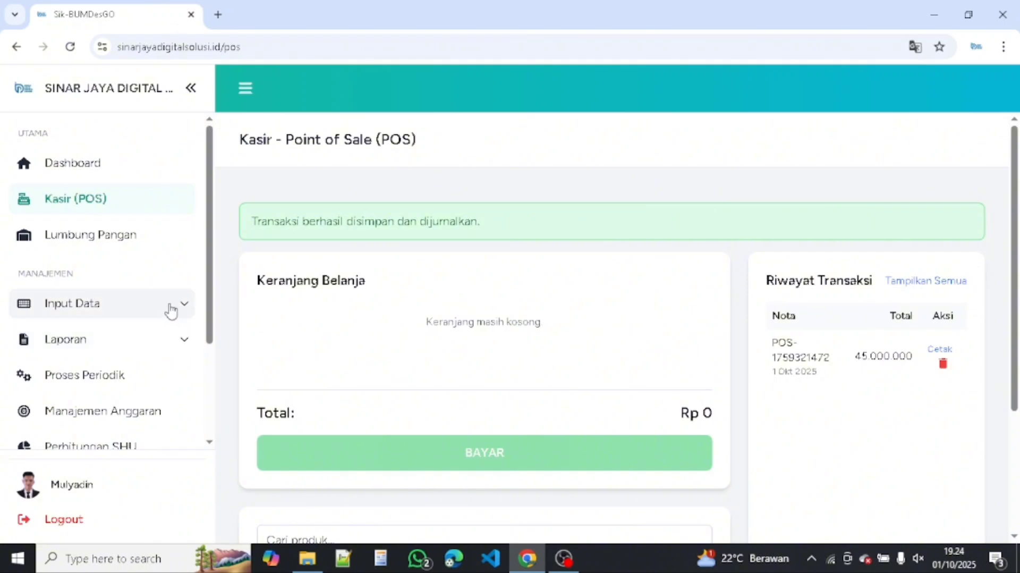
Open Jurnal Umum and examine the Riwayat Jurnal entries for the sale, including the Beban Pokok Penjualan Barang Dagang debit
click(171, 312)
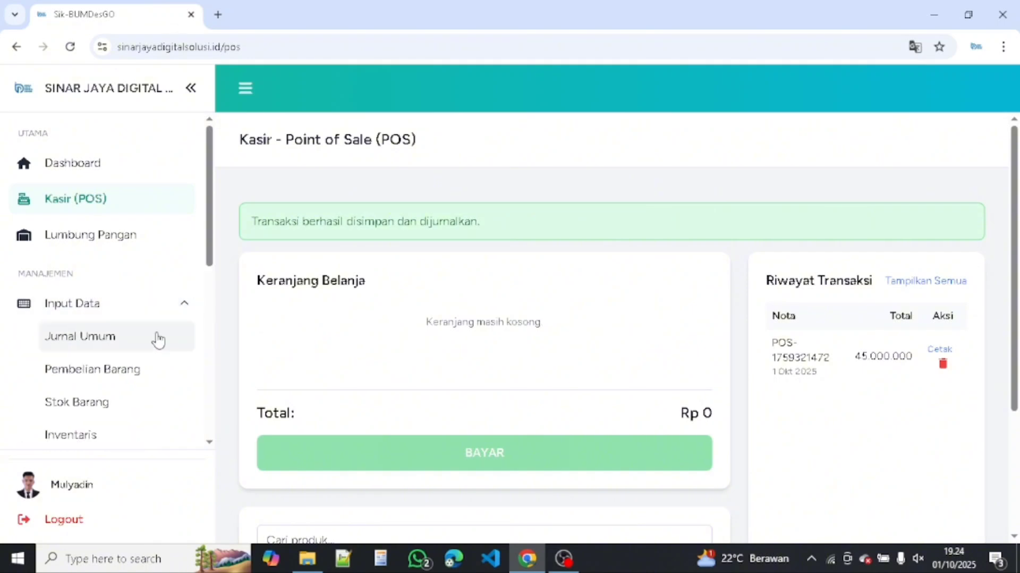
click(146, 344)
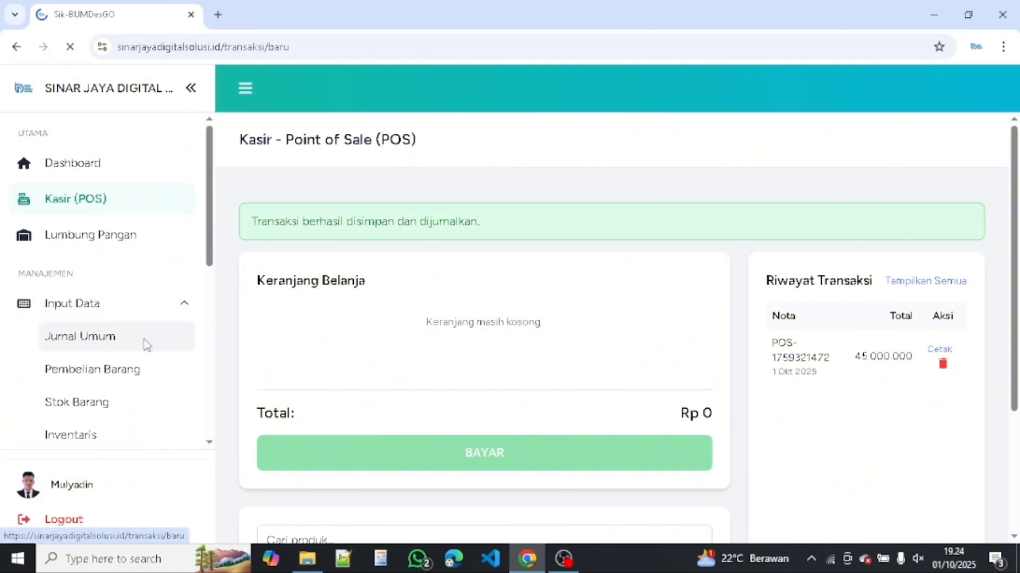
scroll(444, 289, down, 5)
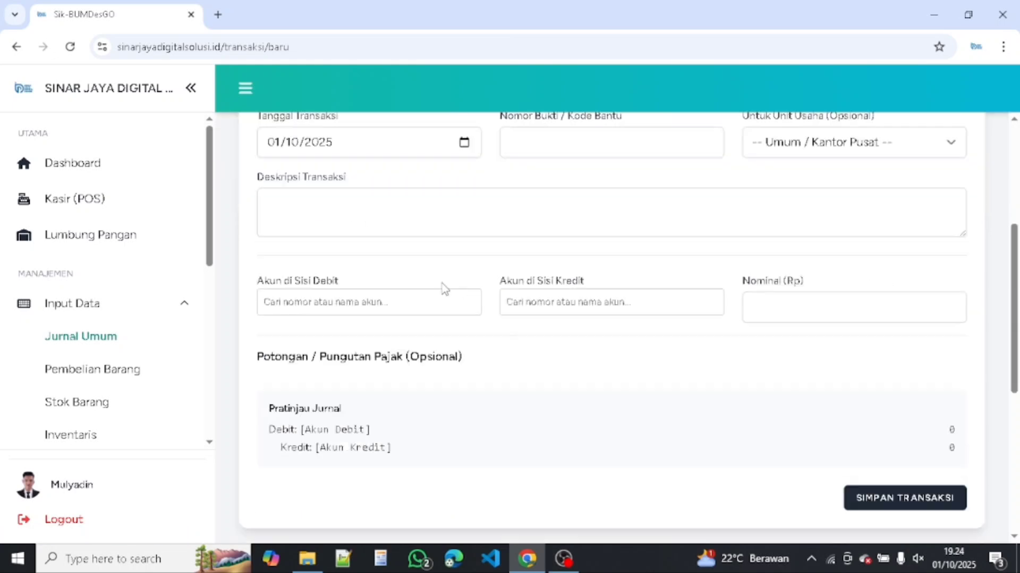
click(191, 88)
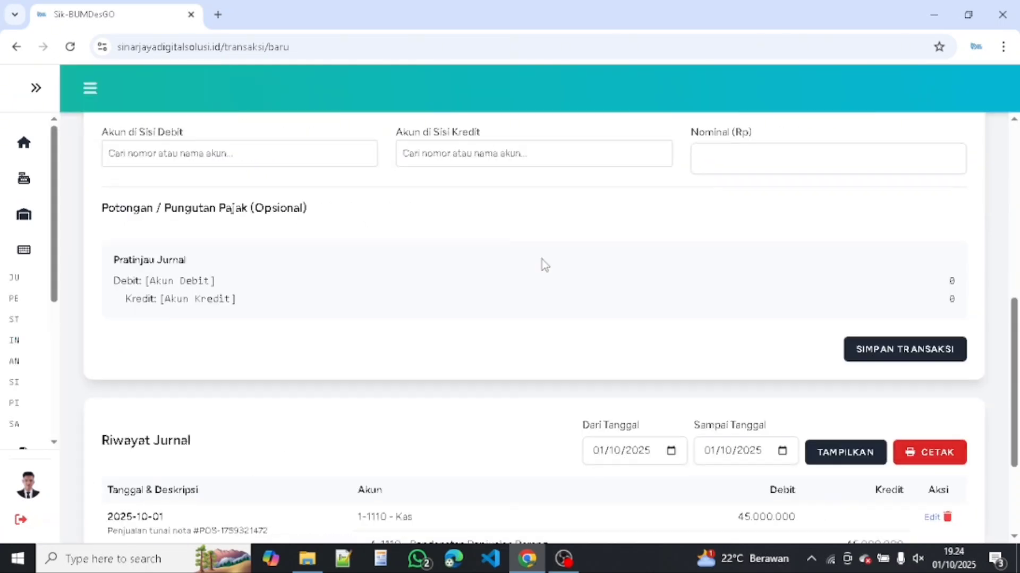
scroll(542, 264, down, 5)
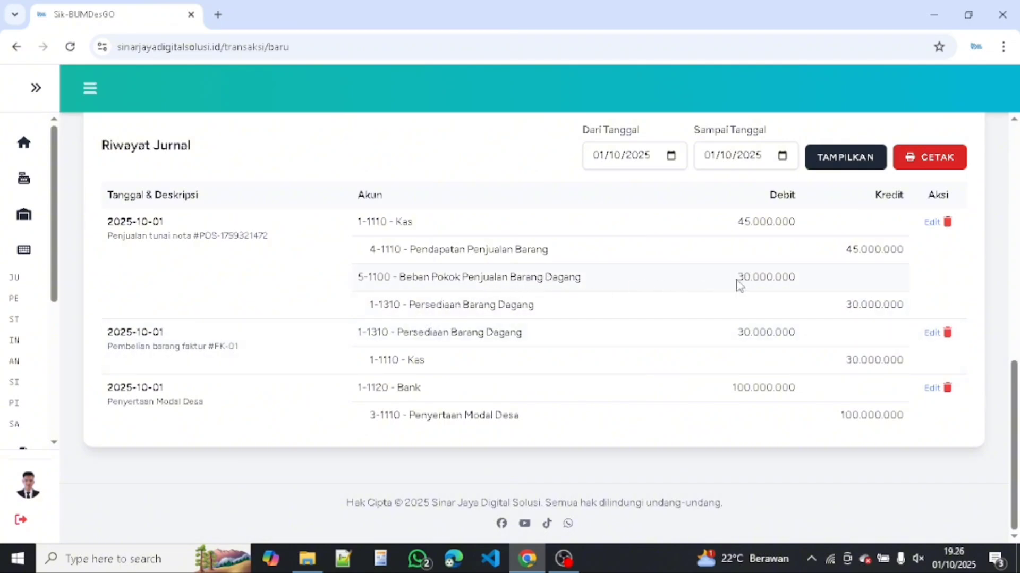
drag(736, 279, 803, 276)
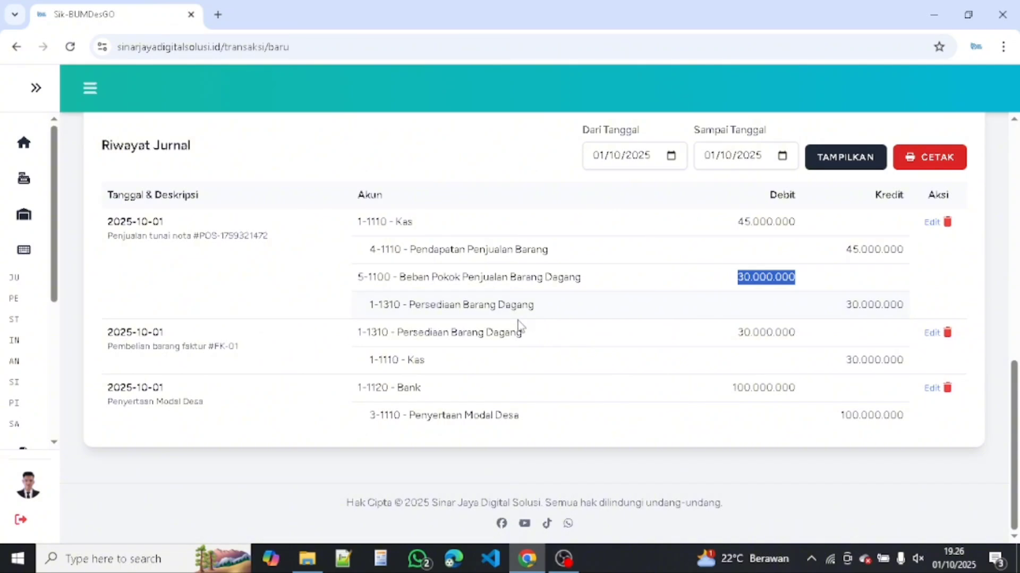
scroll(519, 325, up, 3)
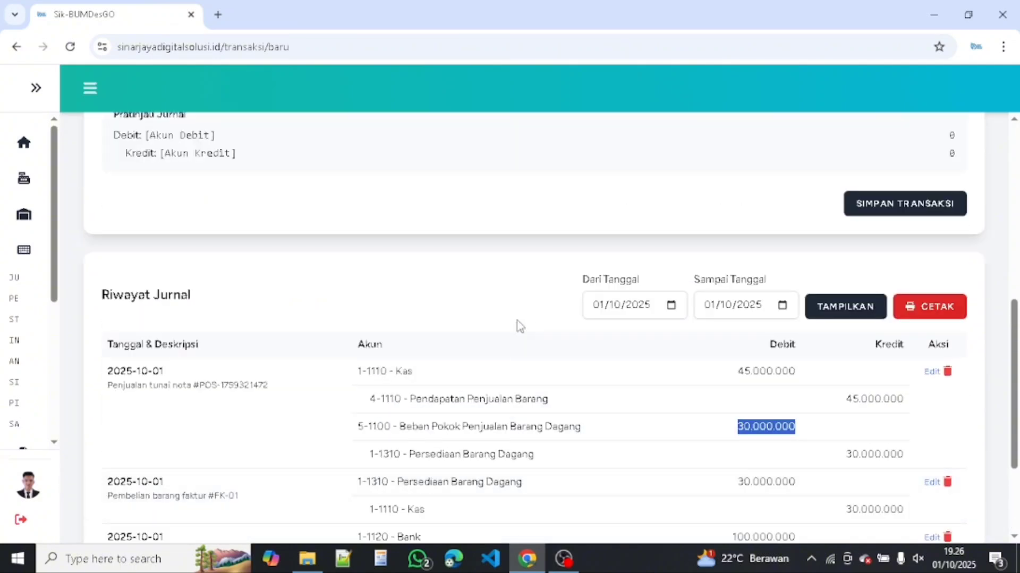
scroll(520, 325, up, 9)
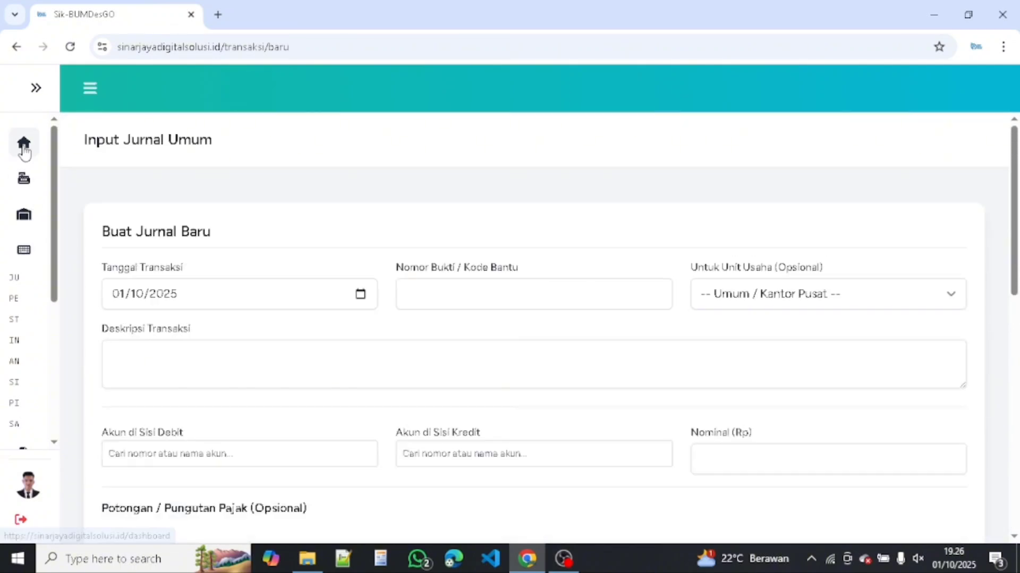
Open the Dashboard and examine the Total Kas & Bank card and the Grafik Kinerja chart
click(23, 152)
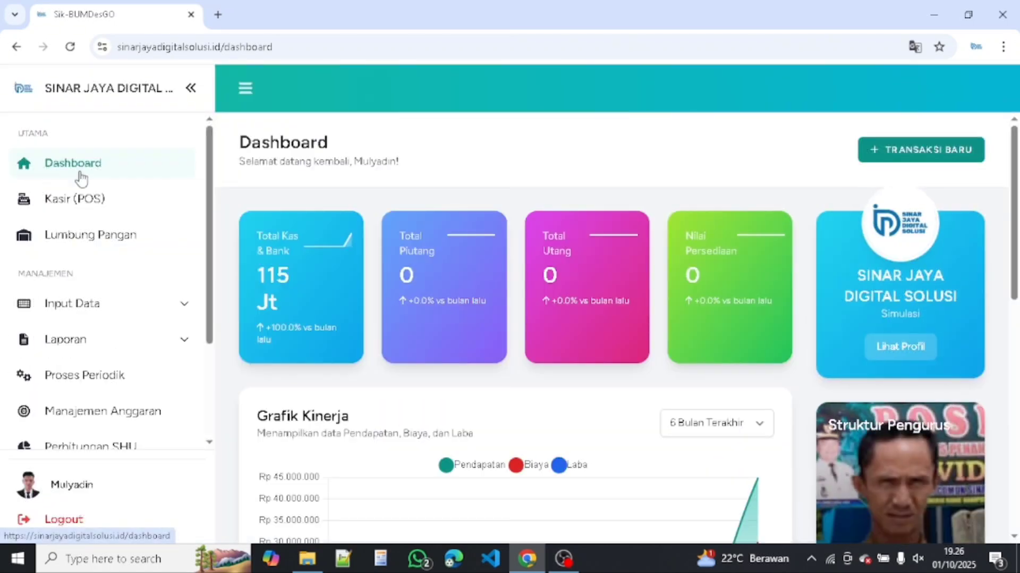
click(190, 87)
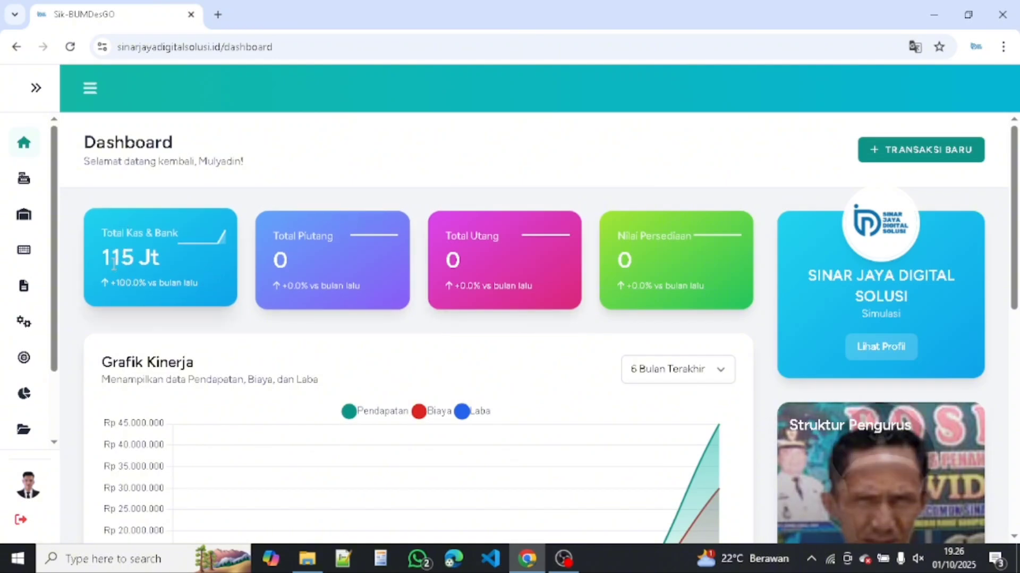
drag(111, 258, 140, 261)
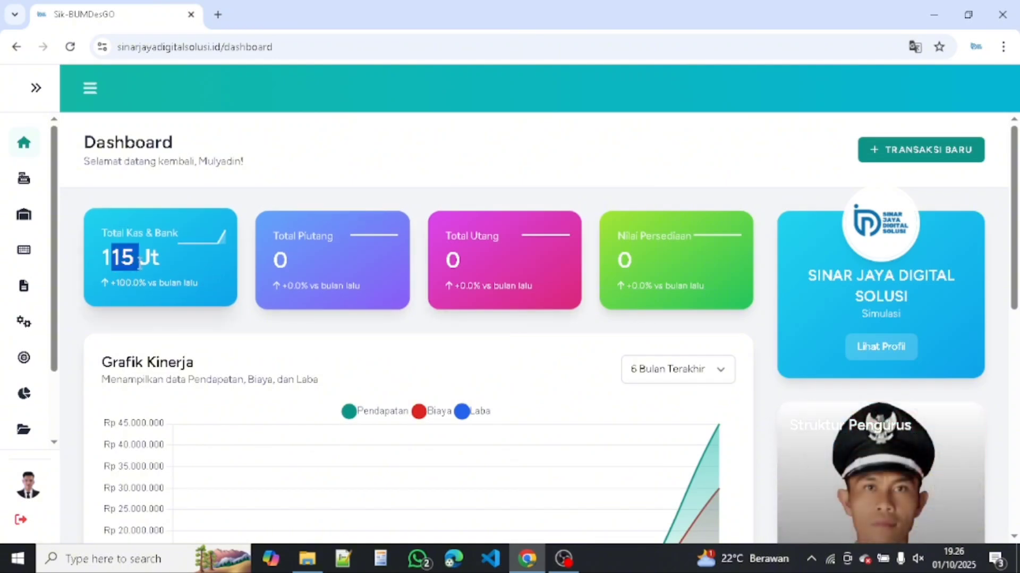
click(176, 283)
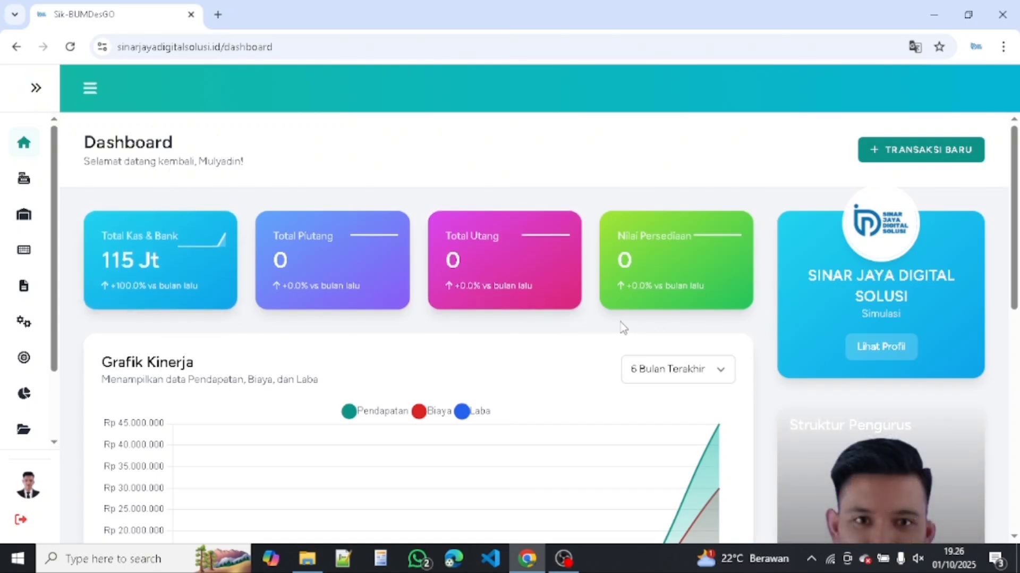
scroll(622, 325, down, 4)
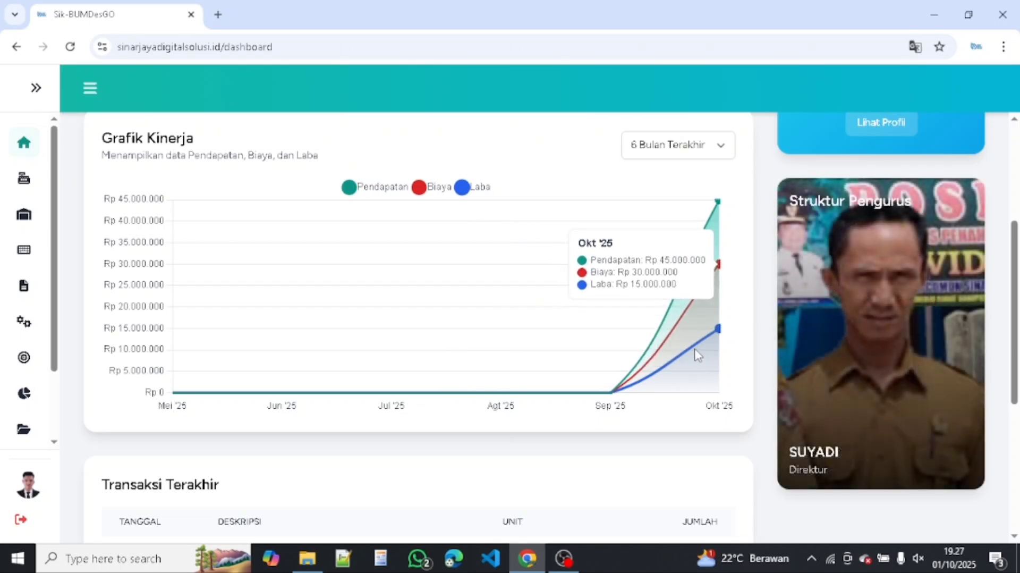
scroll(234, 340, up, 1)
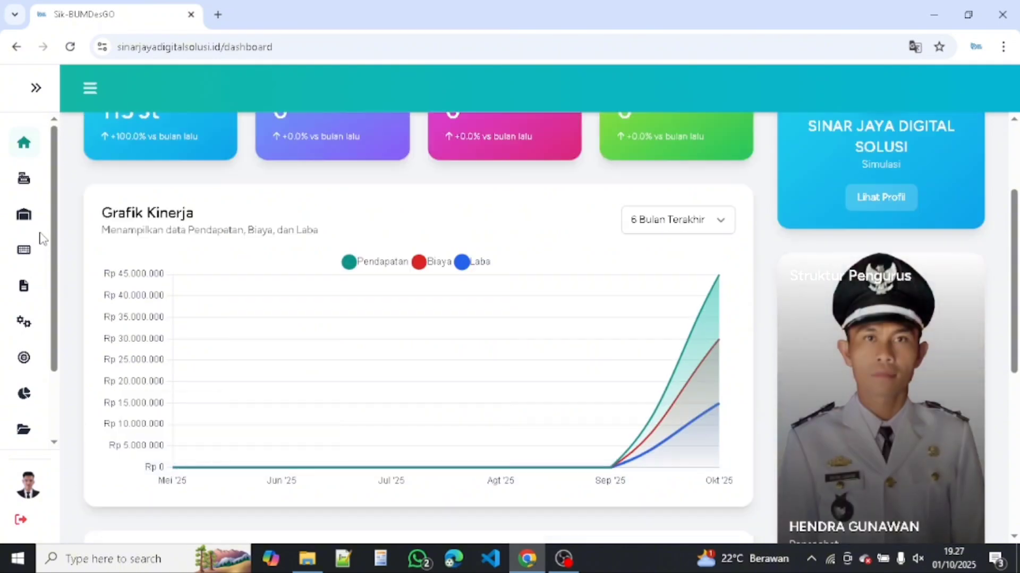
Open the printable receipt of the Sapi Bakalan sale from the Kasir (POS) transaction history, then return to Kasir
click(35, 88)
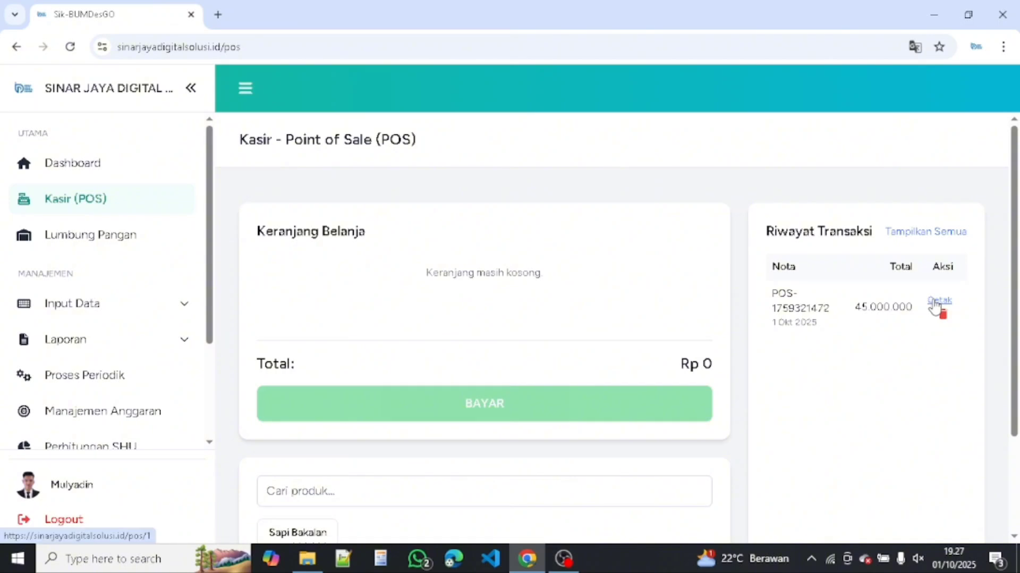
click(938, 301)
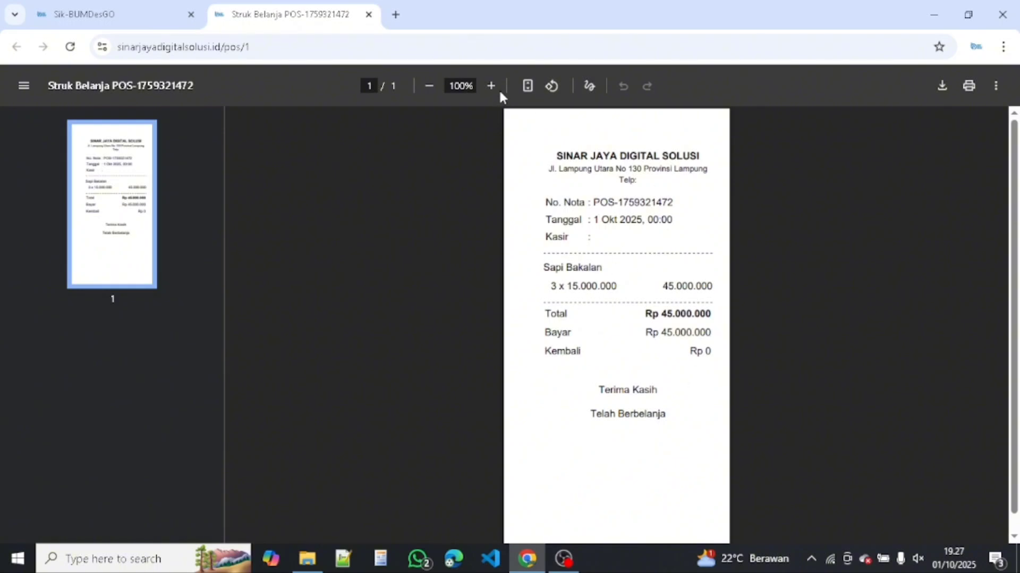
click(94, 16)
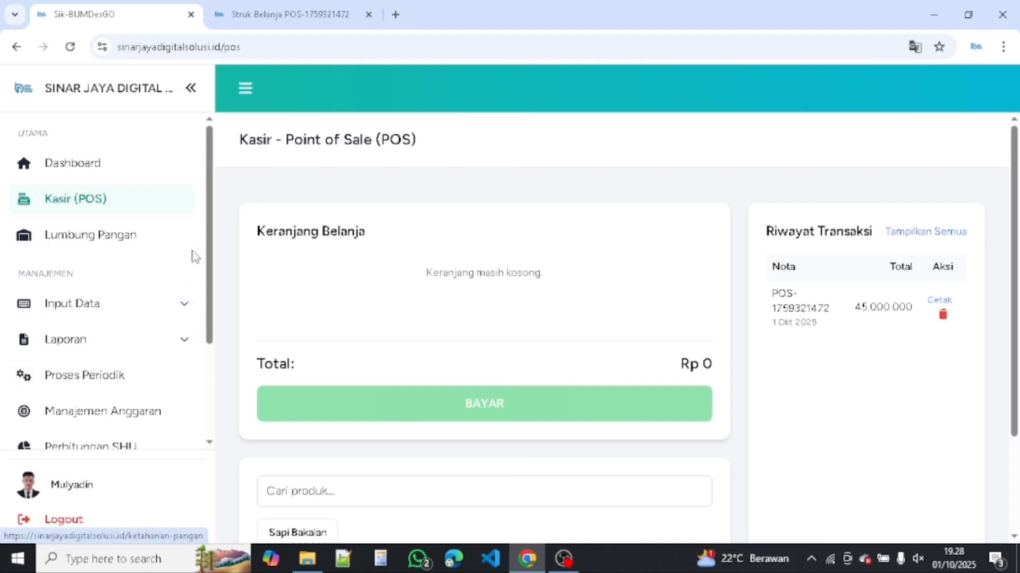
Look through the features available under Input Data, Laporan and Administrasi
scroll(126, 312, down, 3)
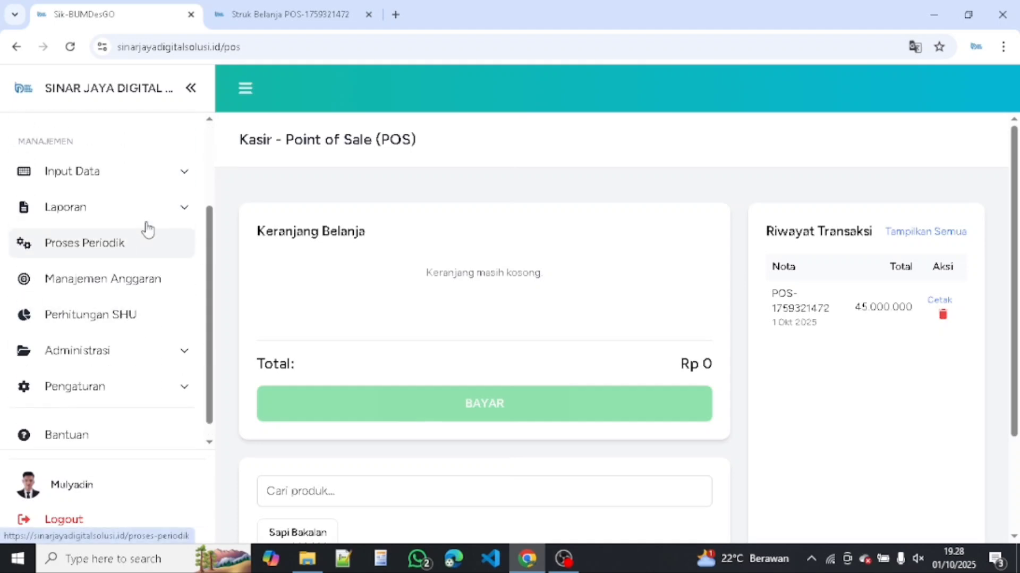
scroll(149, 231, up, 2)
click(184, 244)
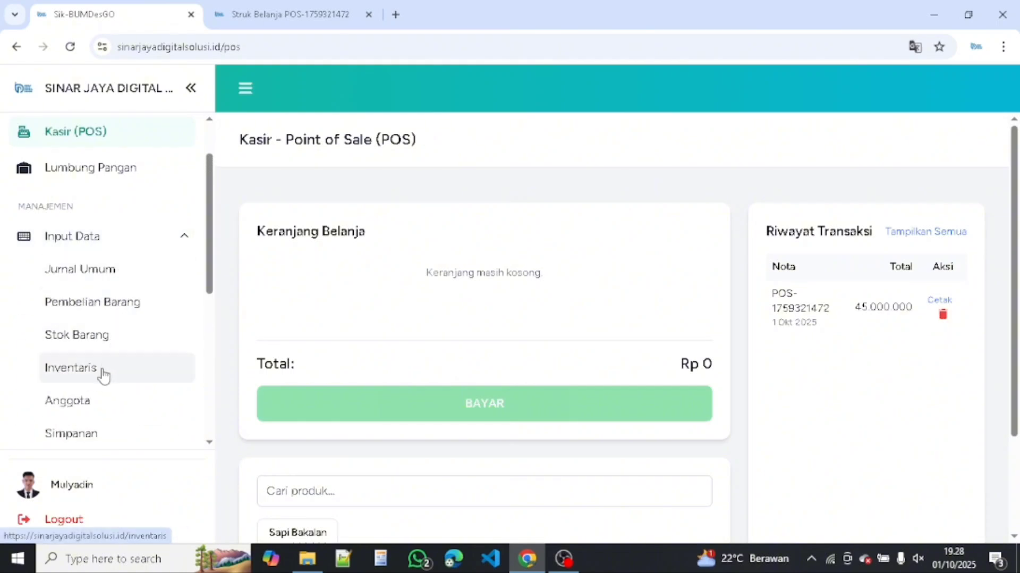
scroll(101, 372, down, 1)
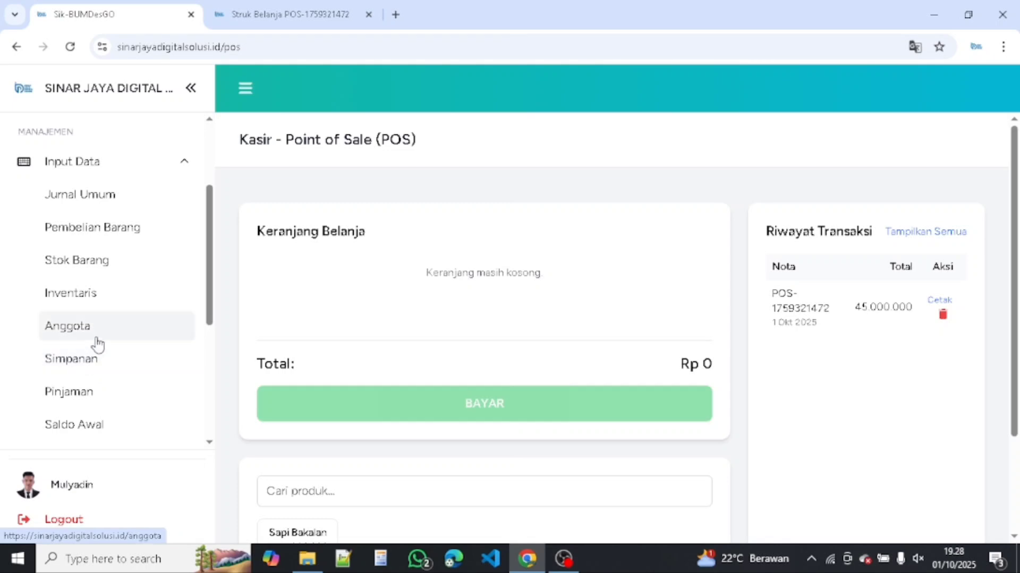
scroll(138, 393, down, 3)
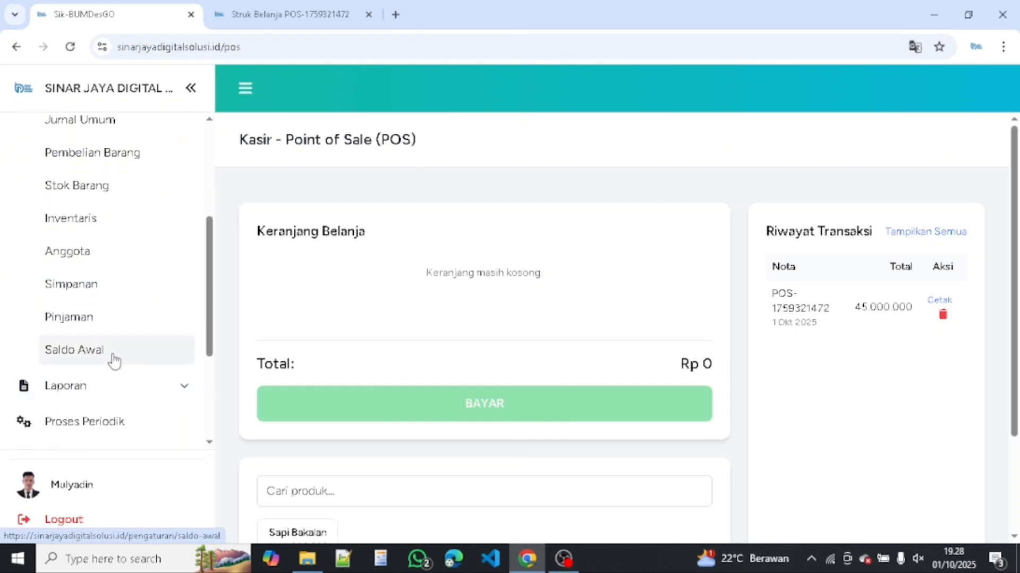
click(171, 314)
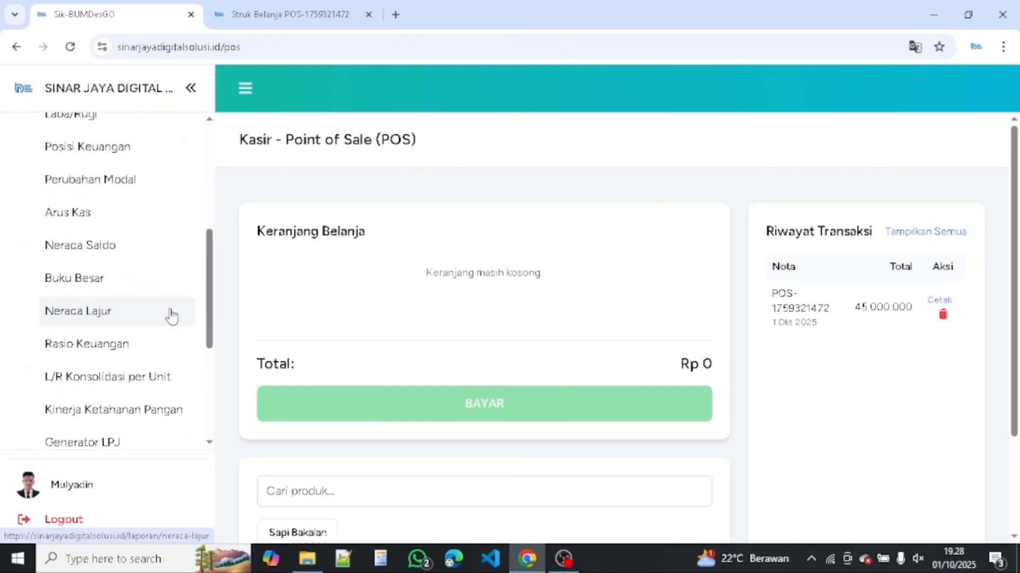
scroll(134, 263, up, 1)
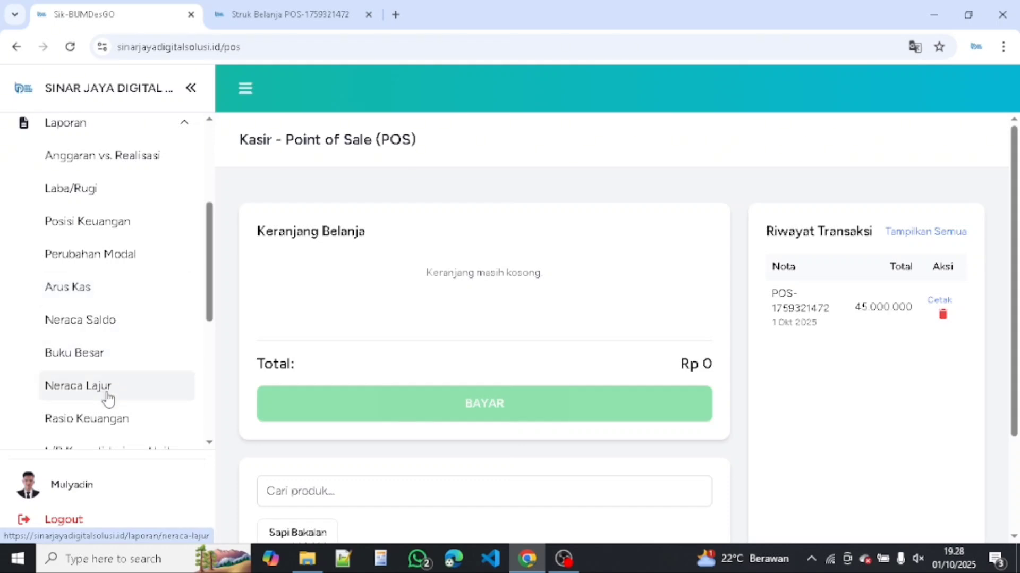
scroll(96, 377, down, 2)
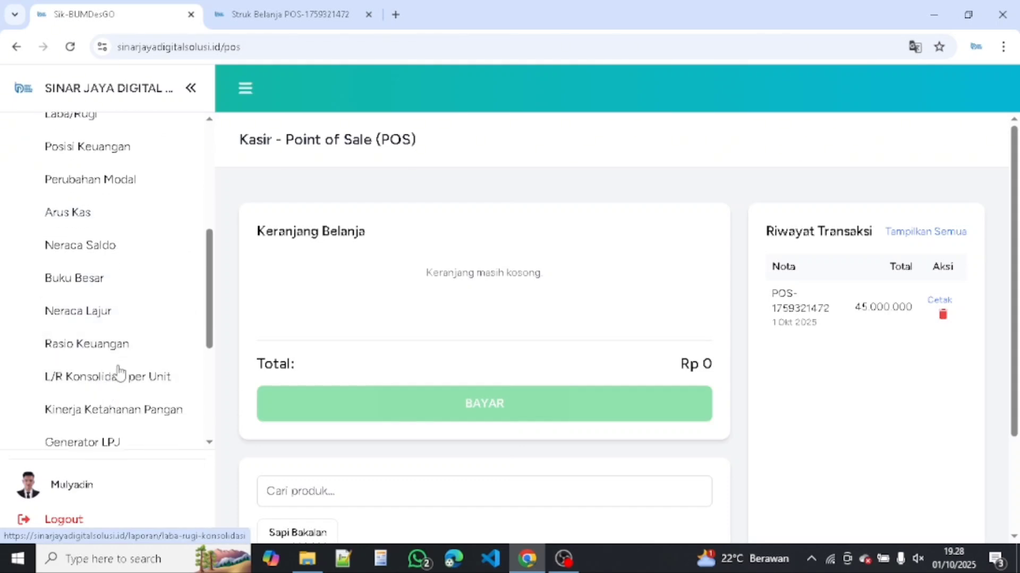
scroll(101, 359, down, 1)
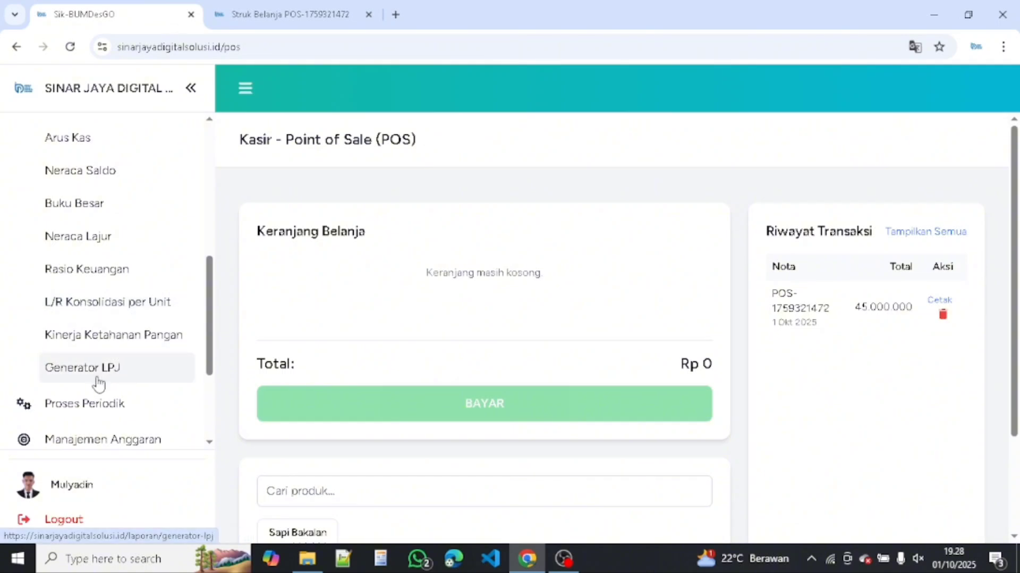
scroll(101, 383, down, 2)
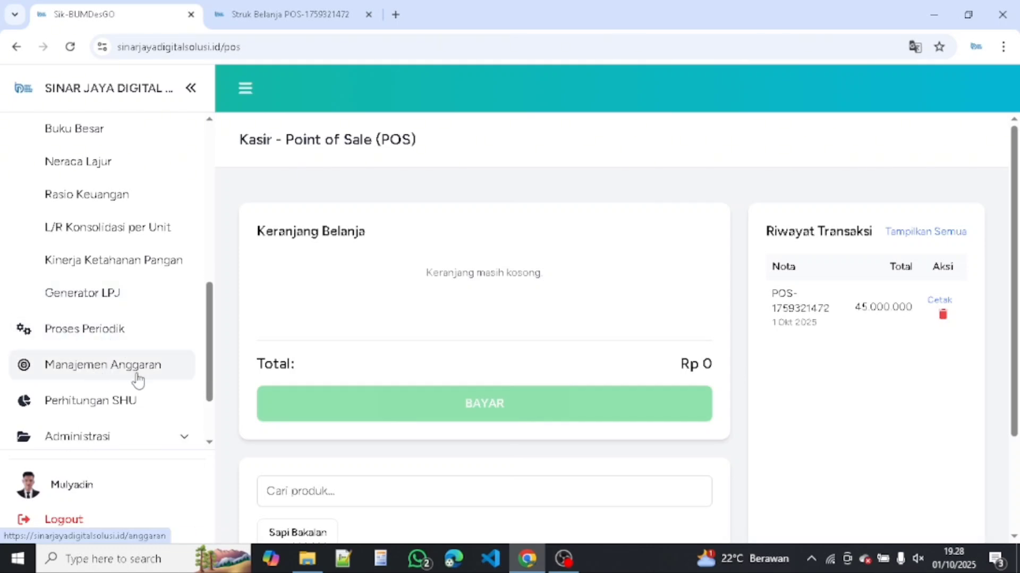
scroll(137, 378, down, 2)
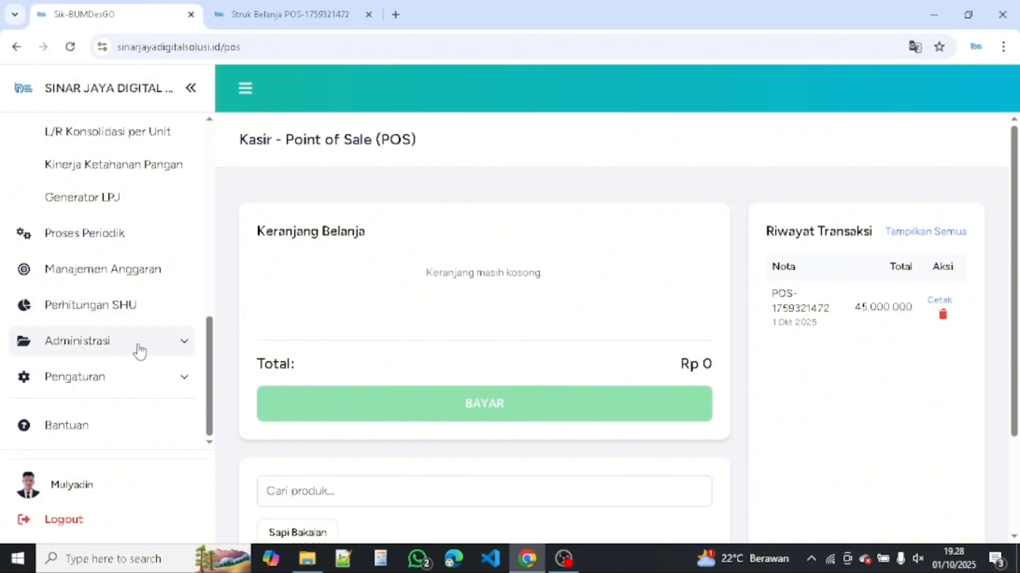
click(183, 345)
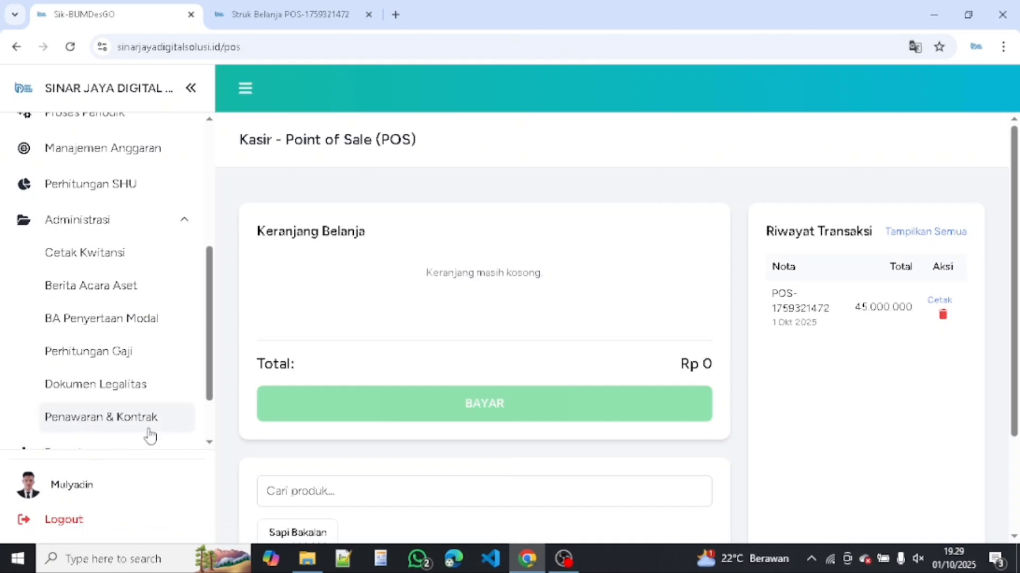
Open the Penawaran & Kontrak page under Administrasi, then look through the options available under Pengaturan
scroll(143, 404, down, 2)
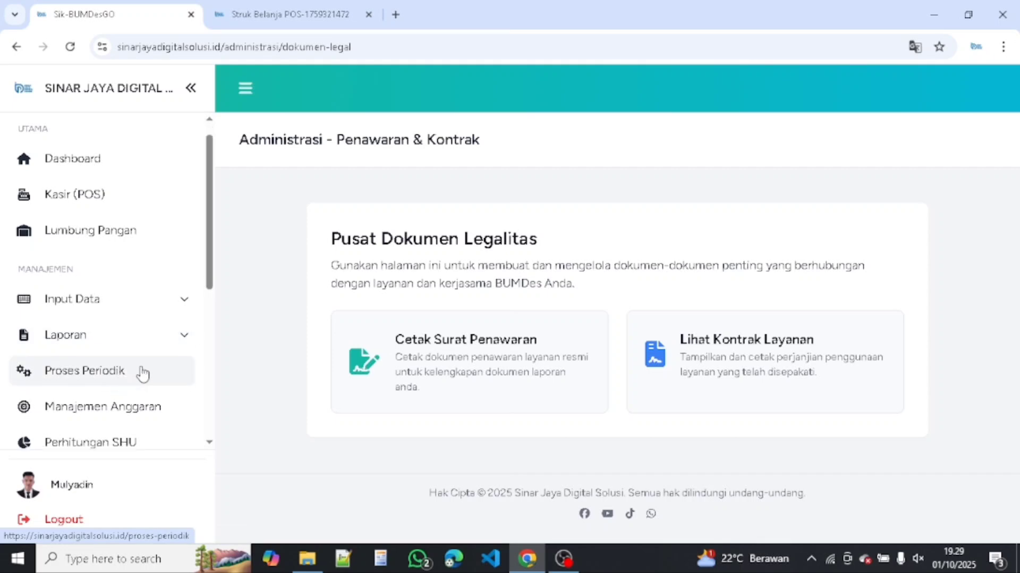
scroll(141, 371, down, 4)
scroll(158, 340, down, 2)
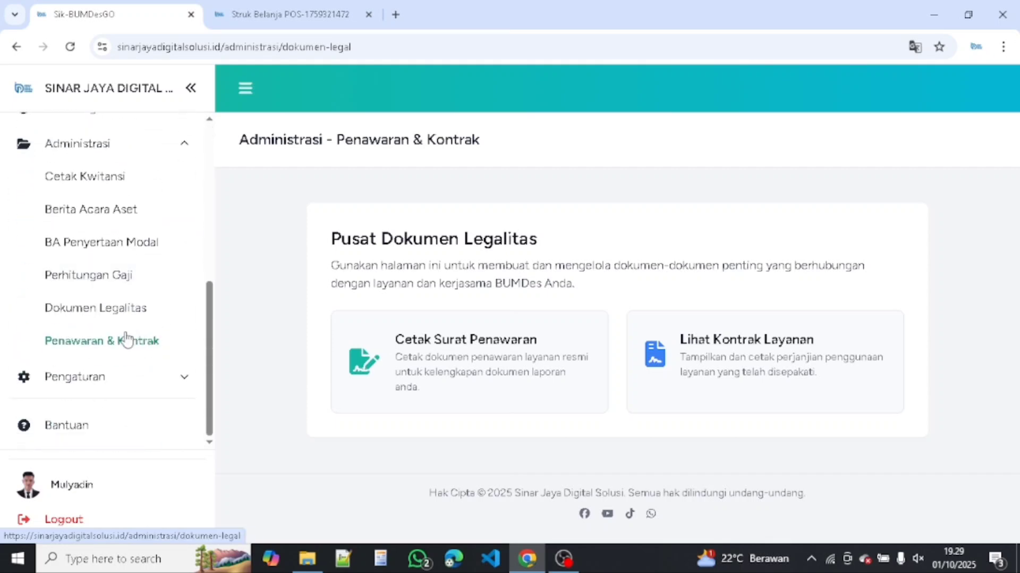
click(160, 382)
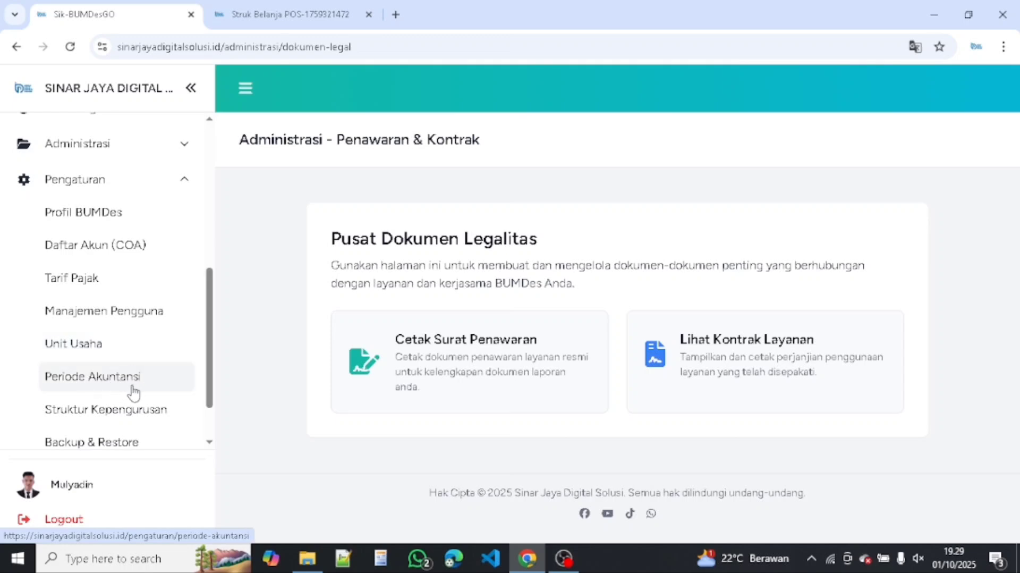
scroll(133, 393, down, 2)
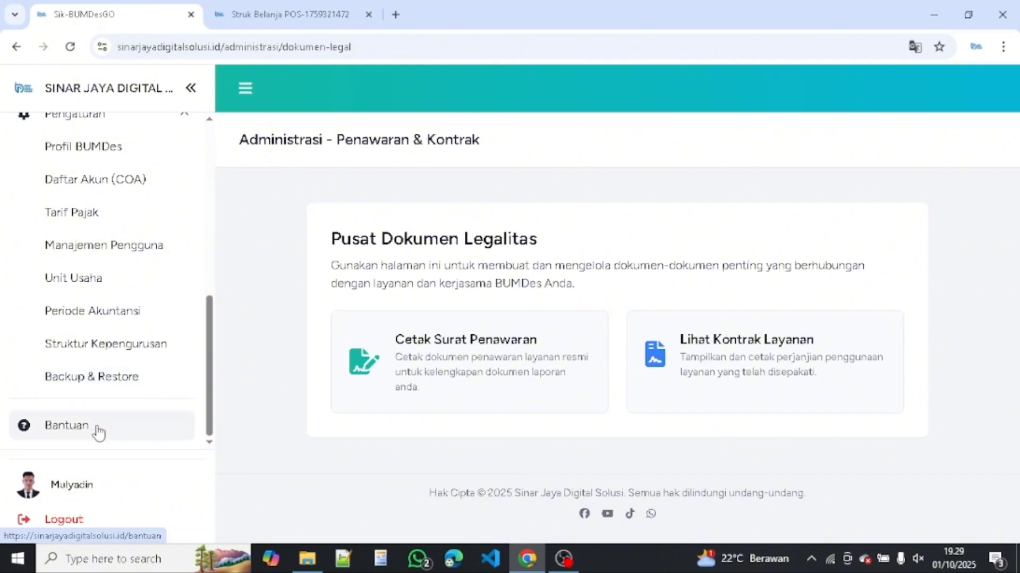
Open Bantuan and look through the Semua Topik guide cards, from Tentang Aplikasi to Backup & Restore
click(67, 425)
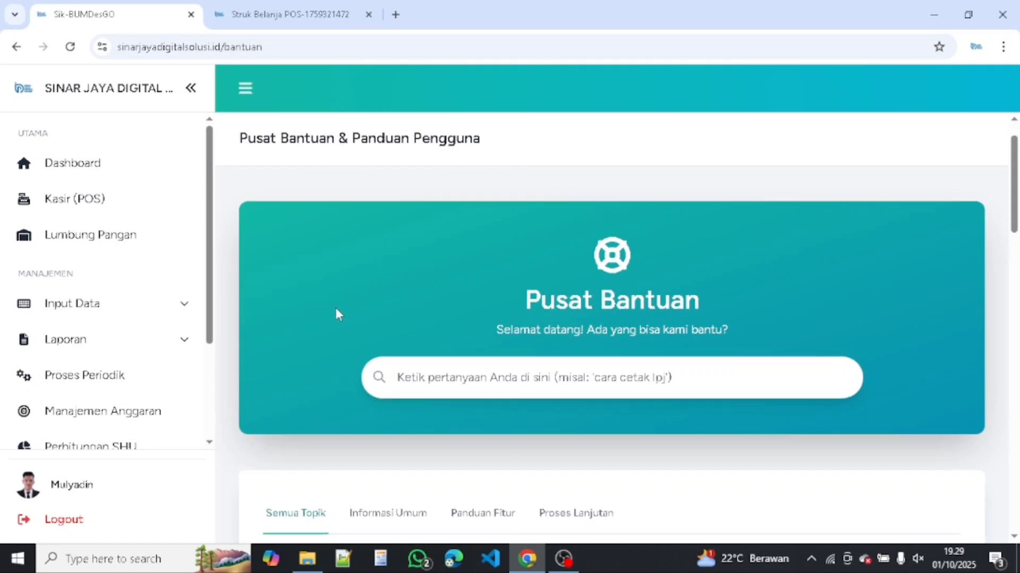
scroll(338, 314, down, 3)
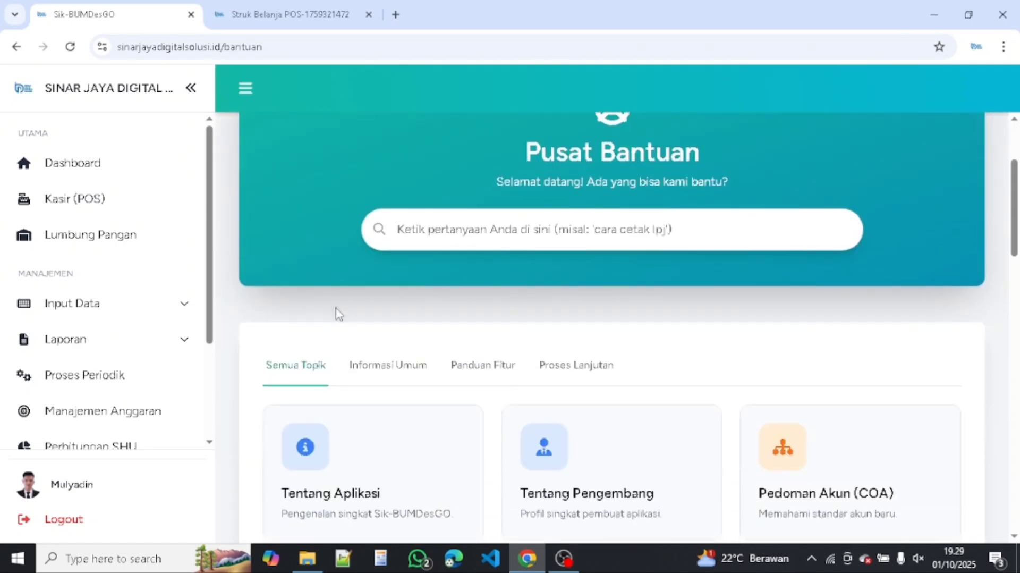
scroll(338, 314, down, 2)
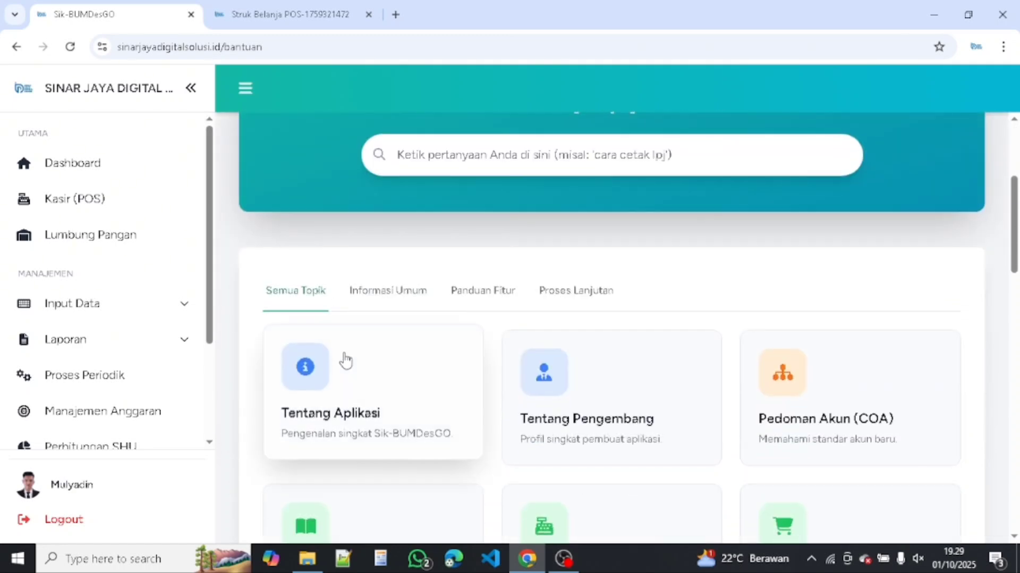
scroll(345, 354, down, 3)
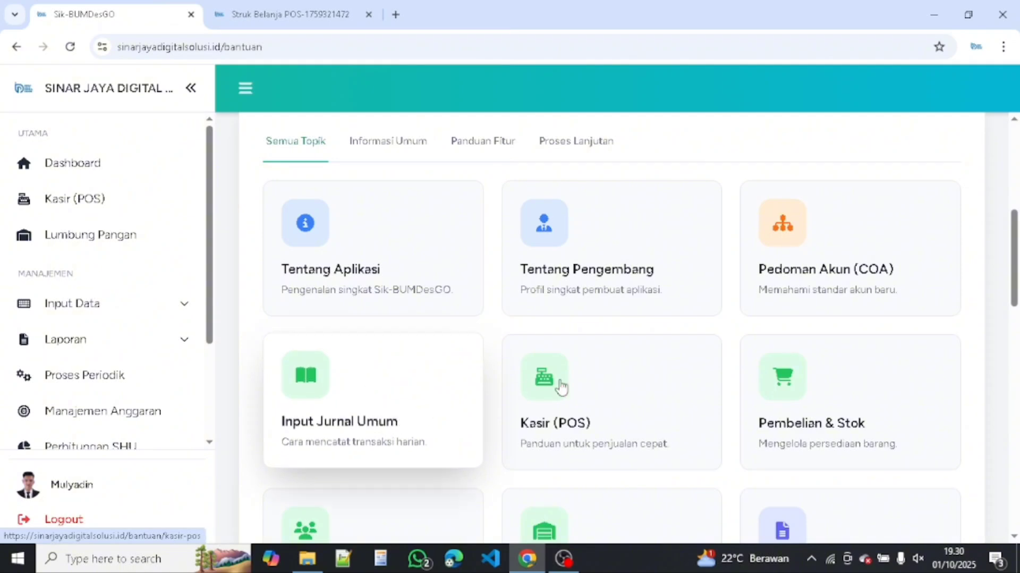
scroll(585, 386, down, 3)
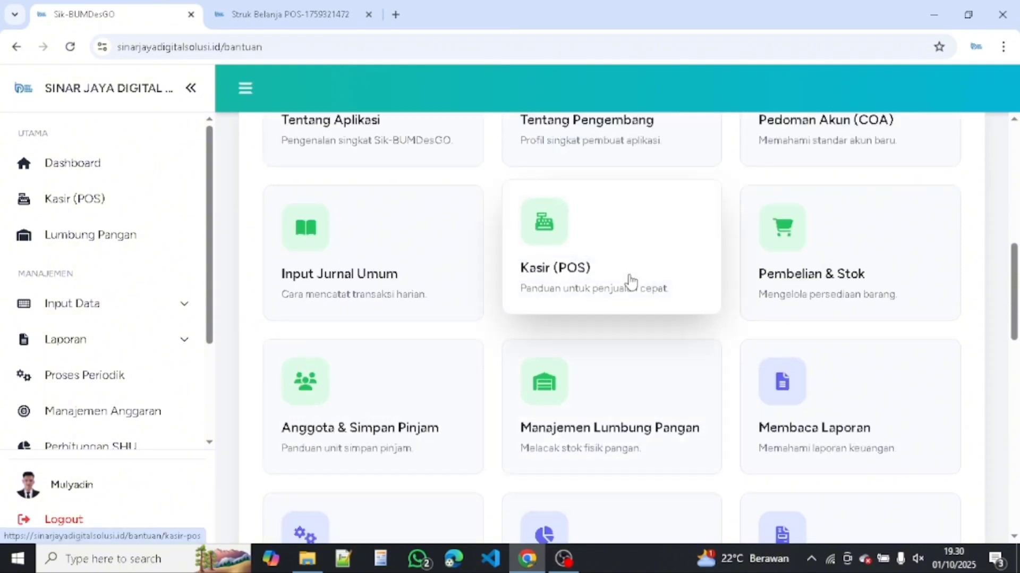
scroll(630, 280, up, 2)
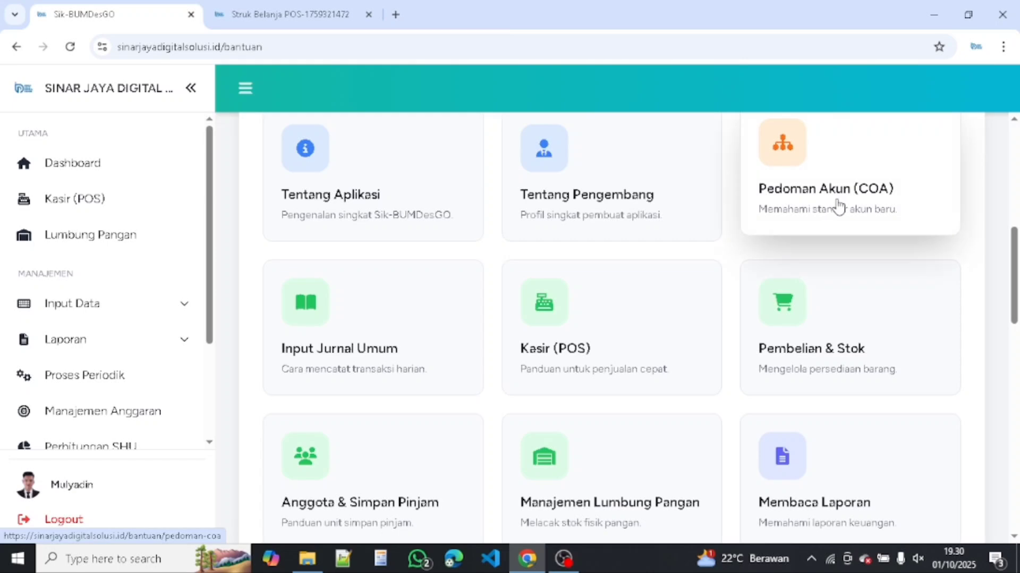
scroll(819, 361, down, 2)
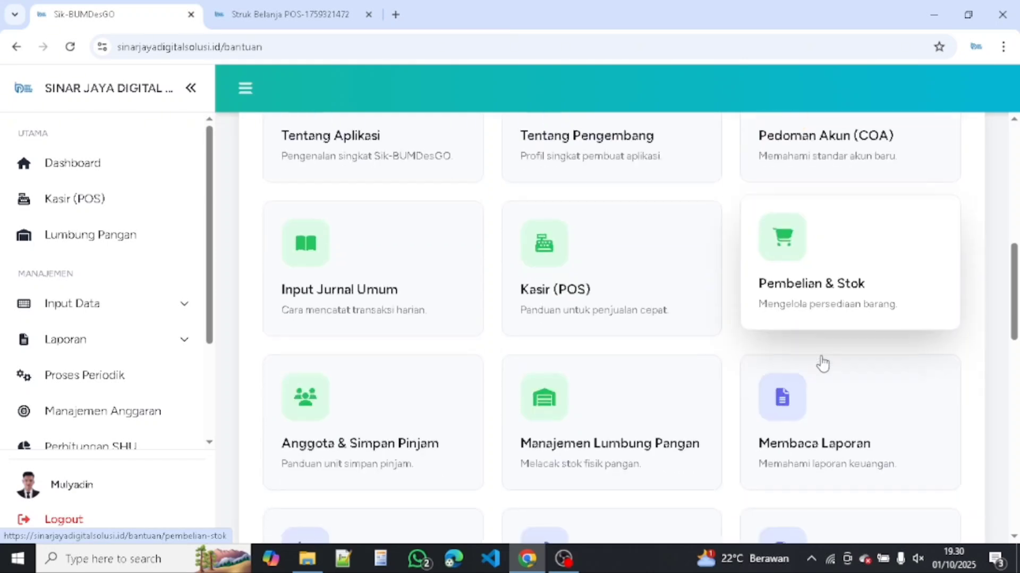
scroll(359, 410, down, 2)
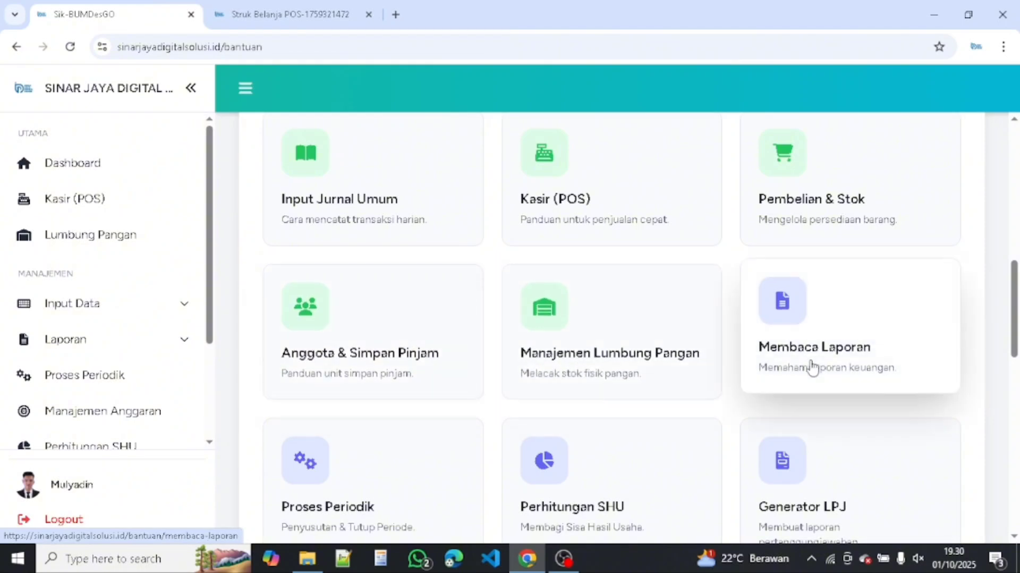
scroll(812, 366, down, 3)
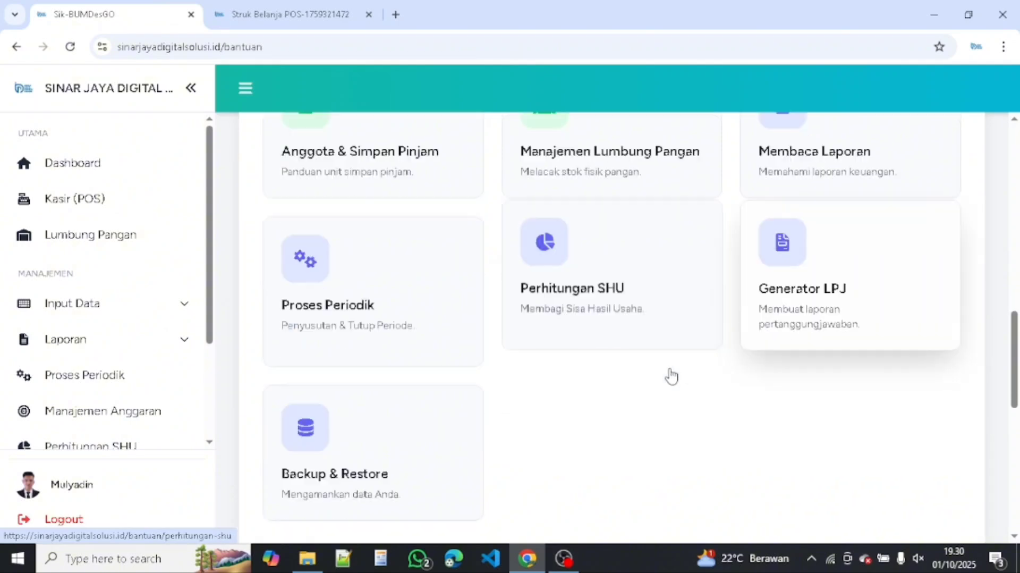
scroll(361, 415, down, 4)
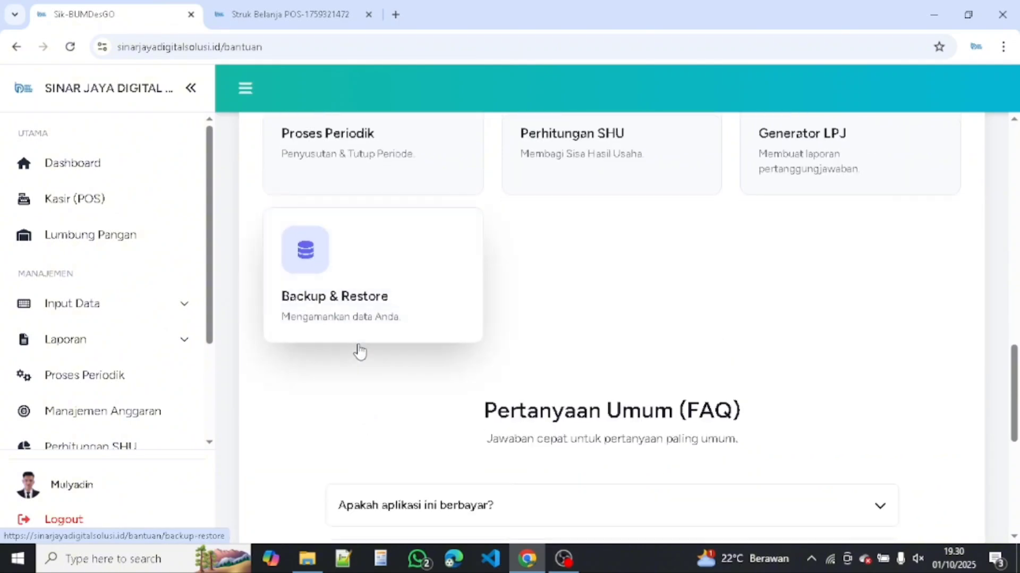
Examine the Pertanyaan Umum (FAQ) section and the offline guide and support options, then return to the Pusat Bantuan heading
scroll(692, 362, down, 1)
scroll(692, 370, down, 5)
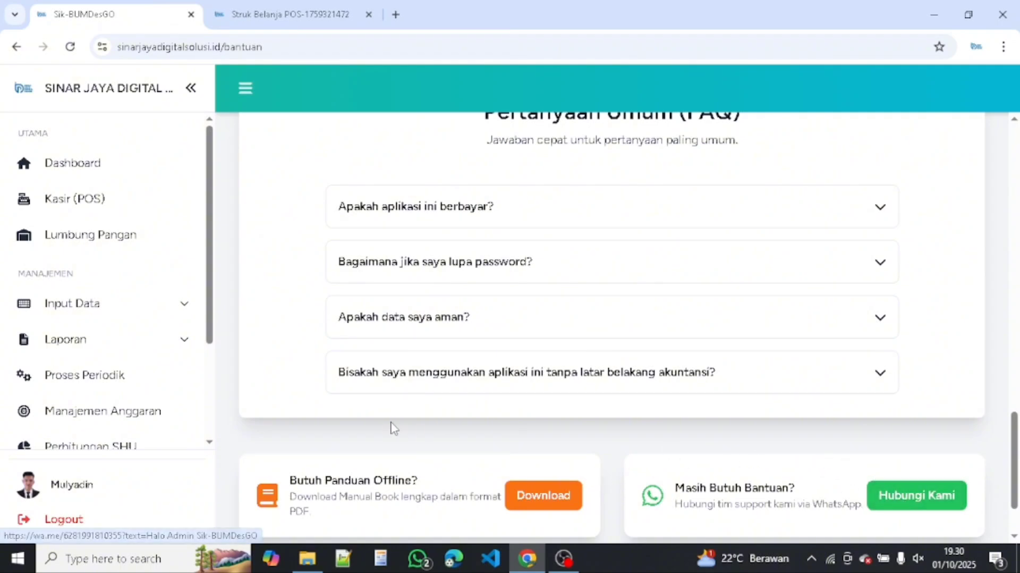
scroll(392, 426, up, 5)
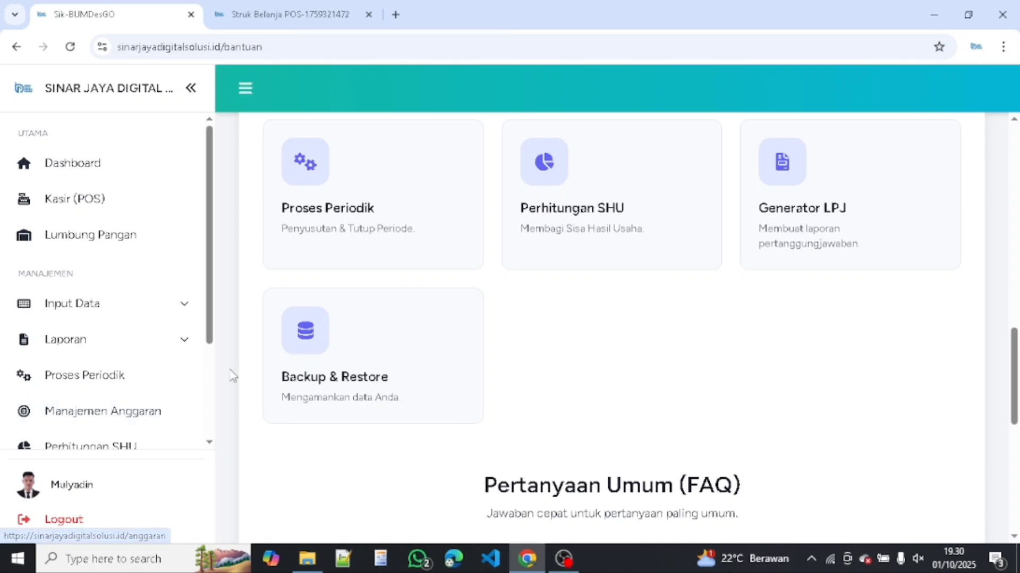
scroll(222, 355, up, 3)
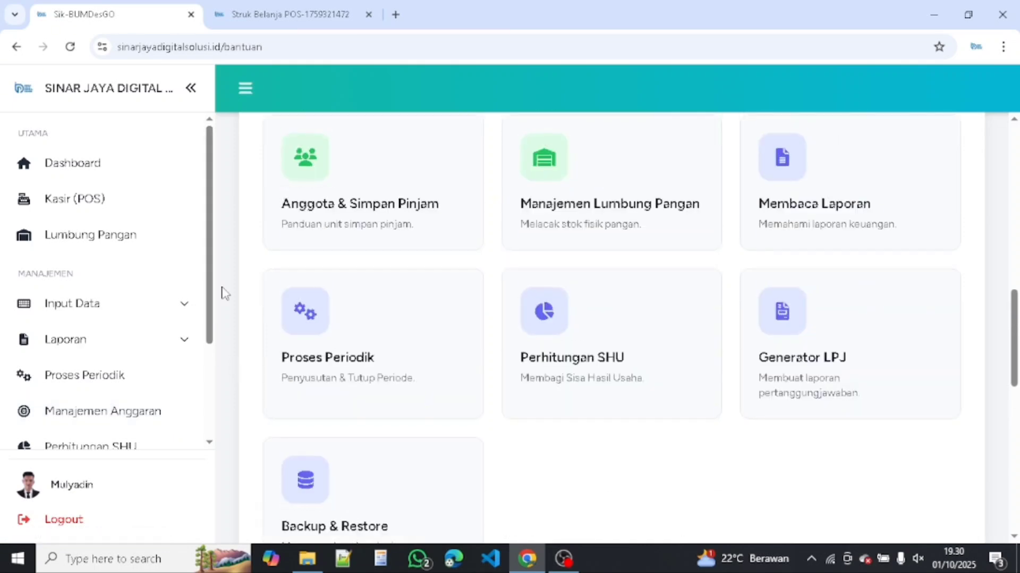
scroll(223, 291, up, 6)
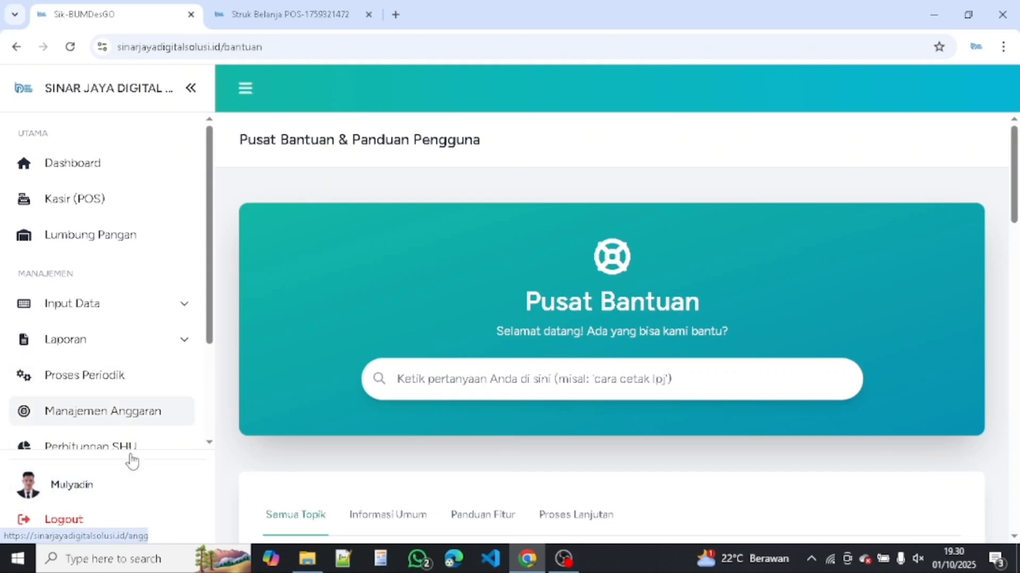
Return to the Dashboard, expand Input Data, and collapse the navigation sidebar to view the summary cards and Grafik Kinerja wider
click(95, 175)
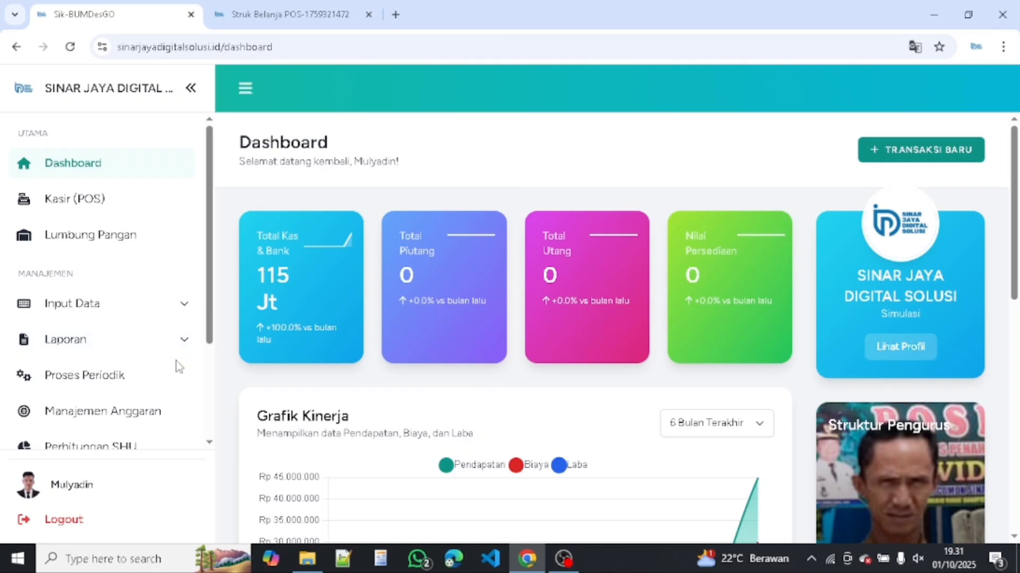
click(178, 314)
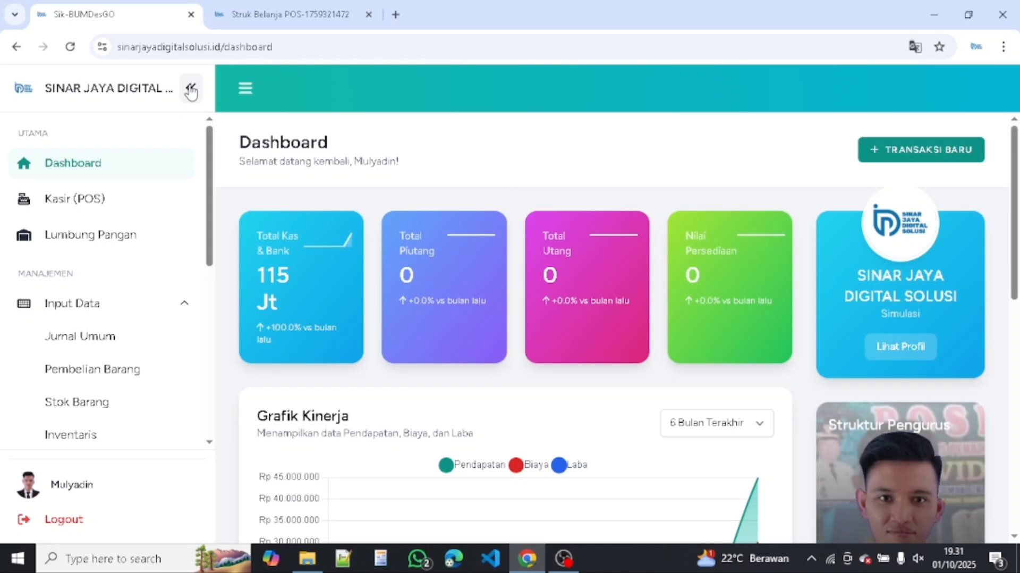
scroll(379, 240, down, 2)
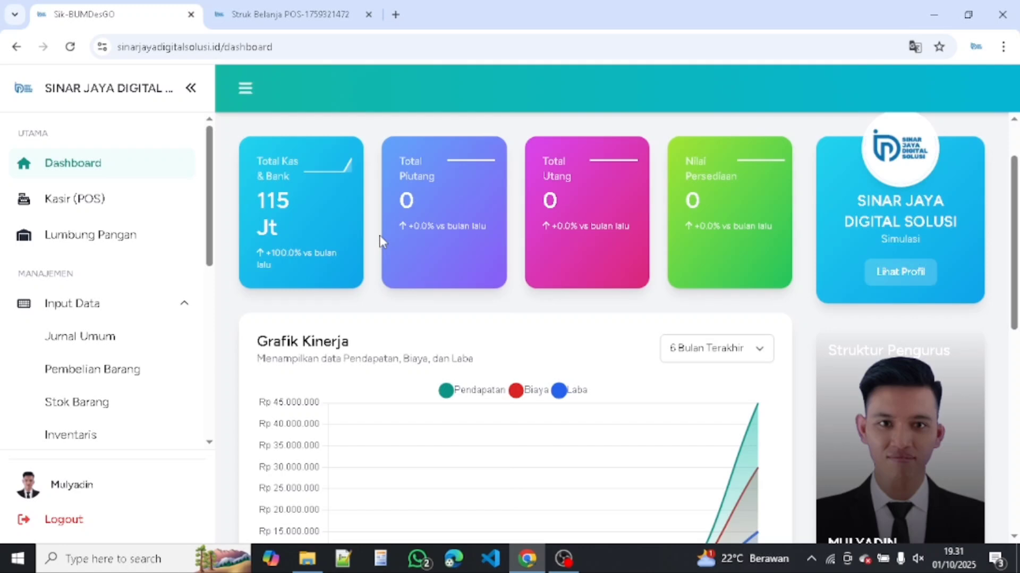
click(194, 94)
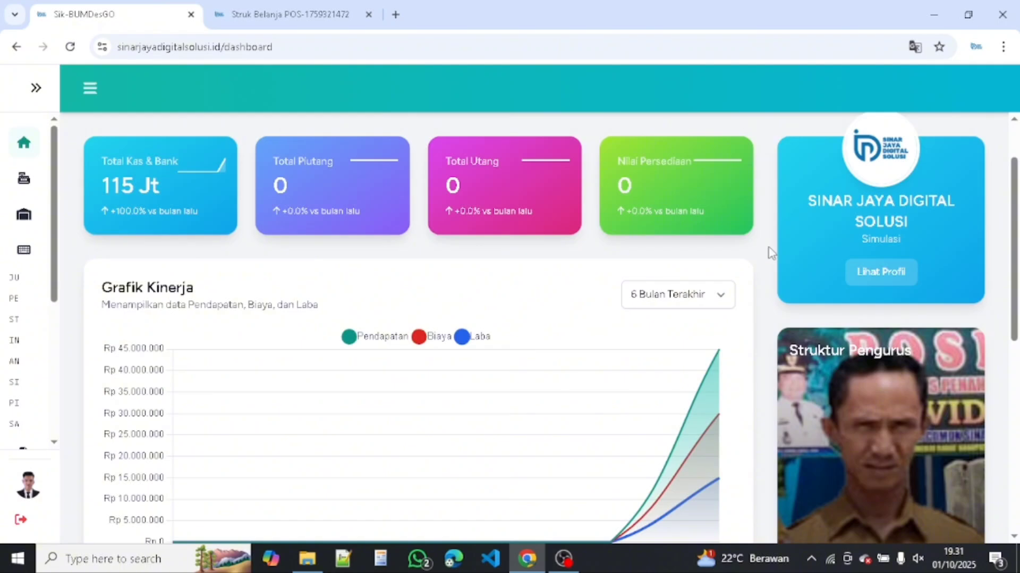